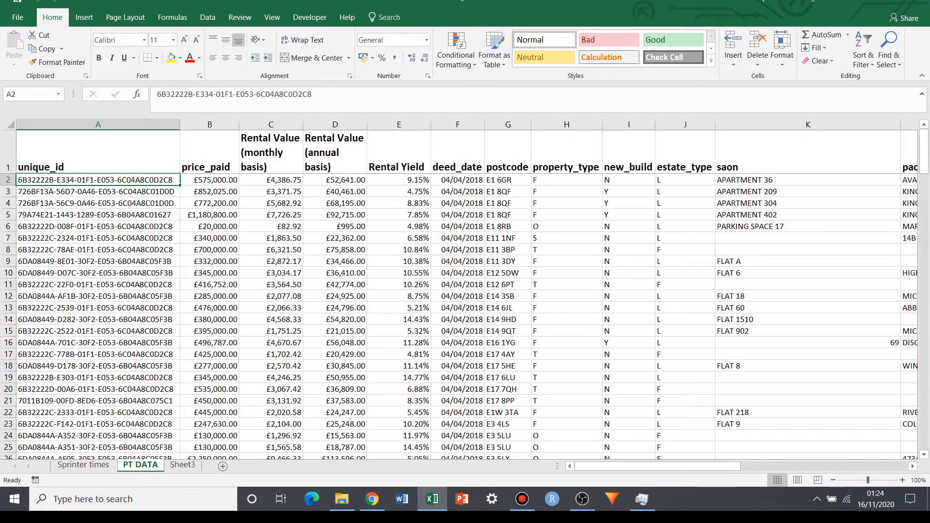
Step: Examine the first property record's fields in row 2, from price paid and the rental value formulas through to estate type
left_click(209, 179)
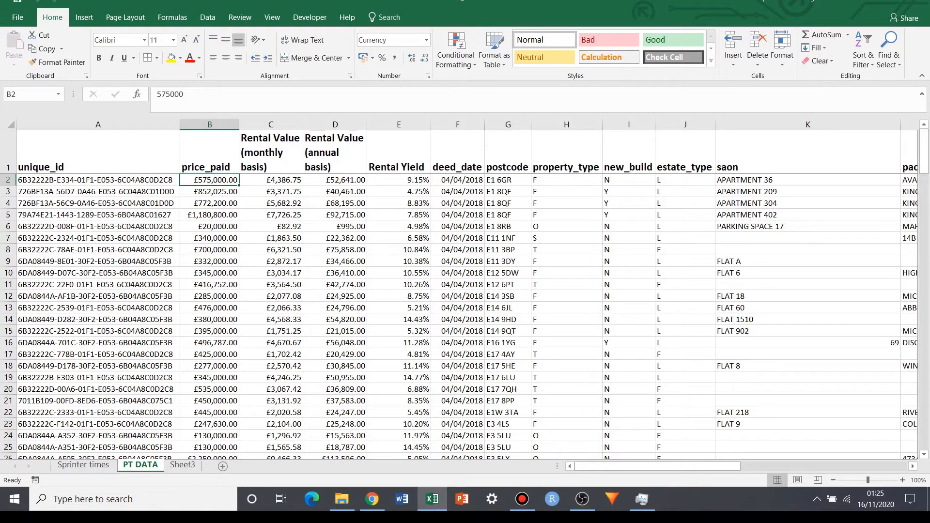
left_click(271, 180)
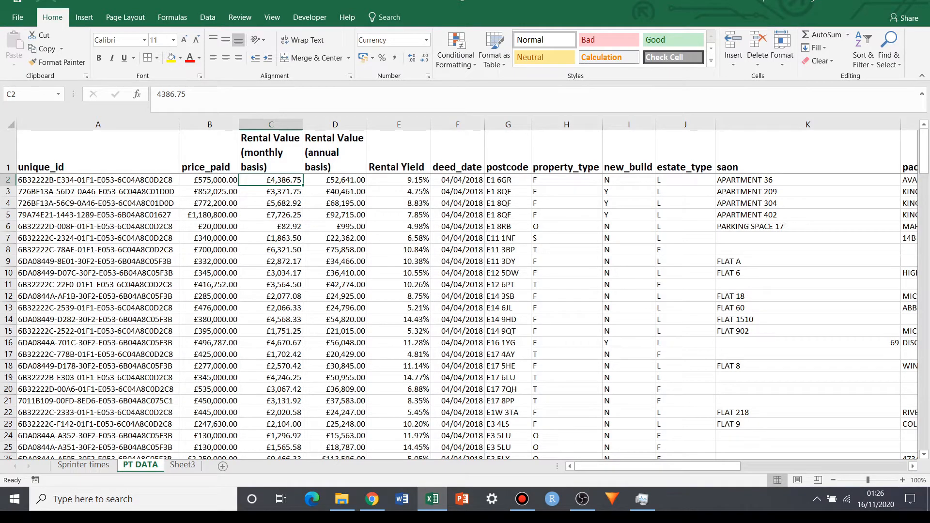
left_click(334, 180)
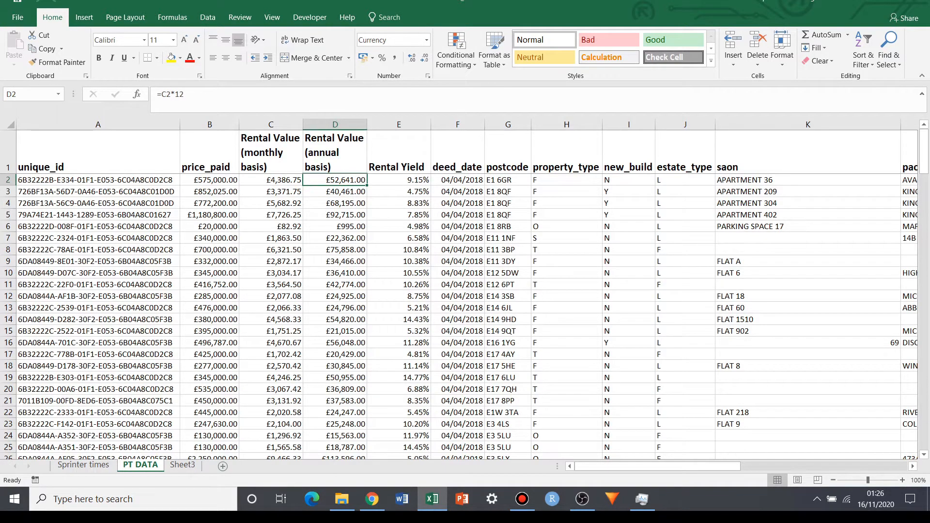
left_click(398, 179)
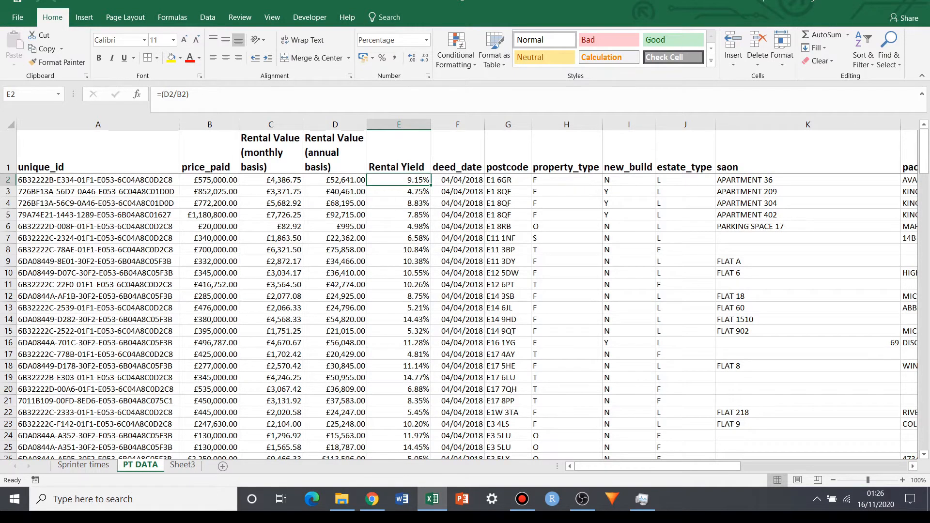
key("Right")
key("Right")
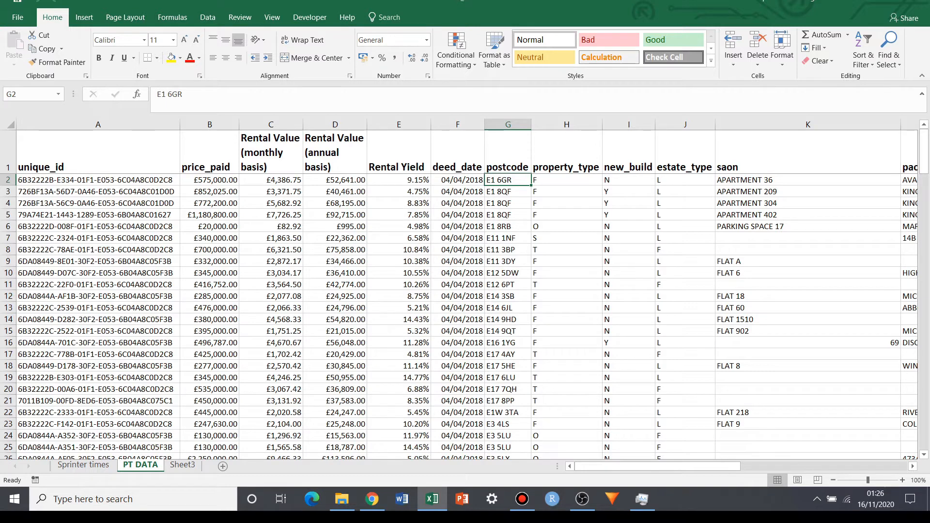
left_click(567, 180)
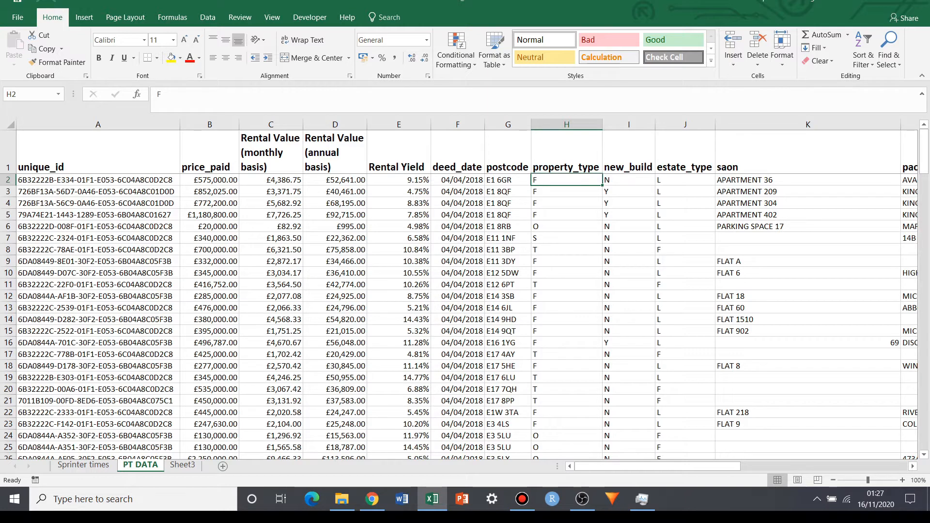
key("Right")
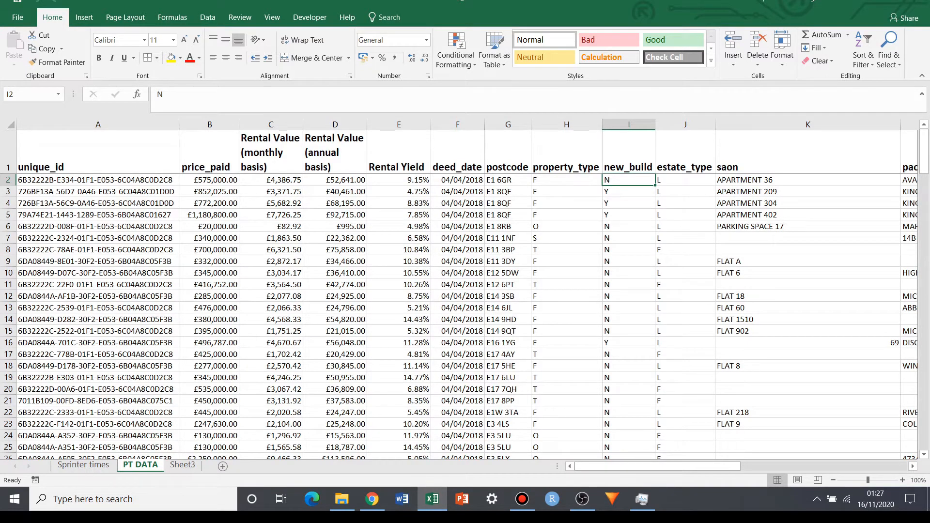
key("Right")
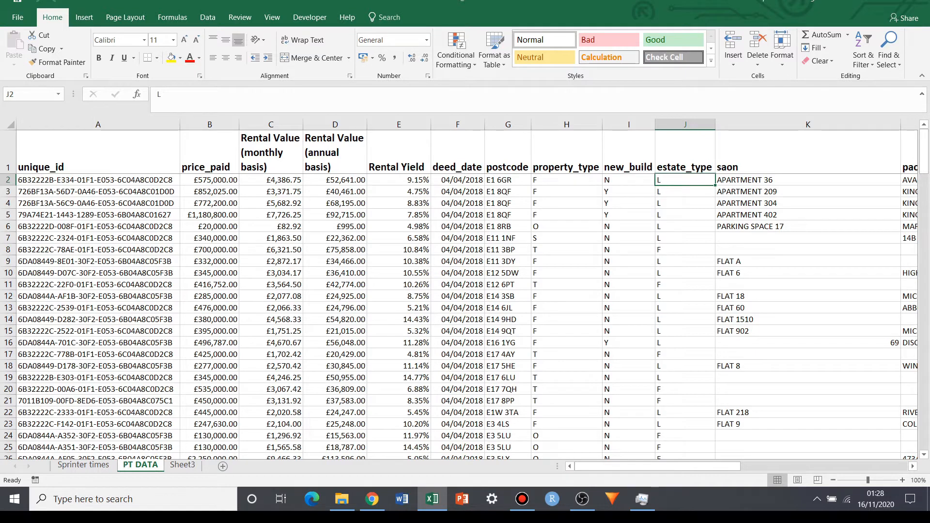
Step: Look through the postcode column to compare how the London area prefixes vary in length and format
left_click(629, 180)
key("Left")
key("Left")
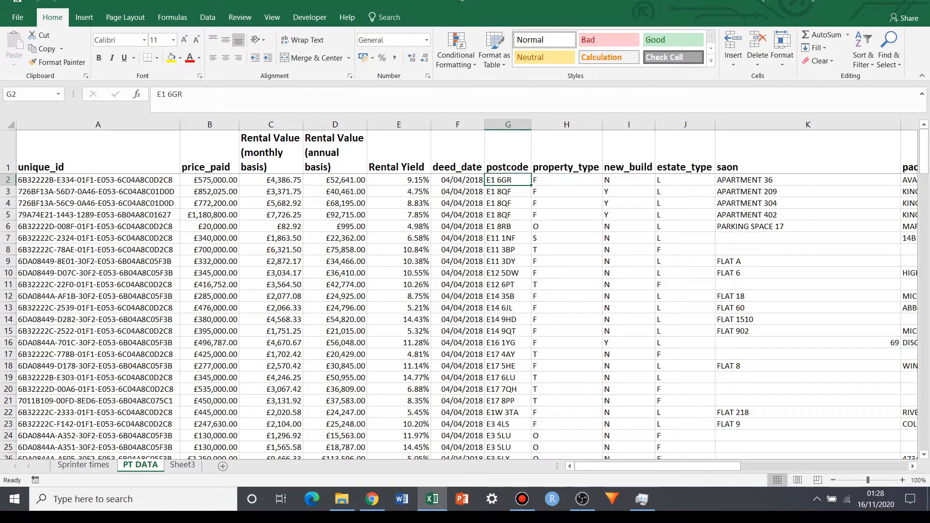
key("Down")
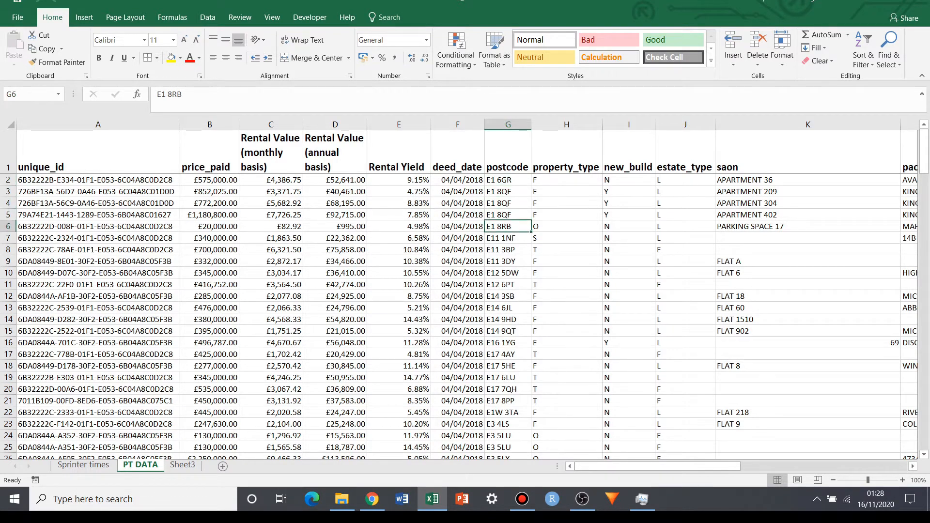
key("Down")
key("Up")
key("Up")
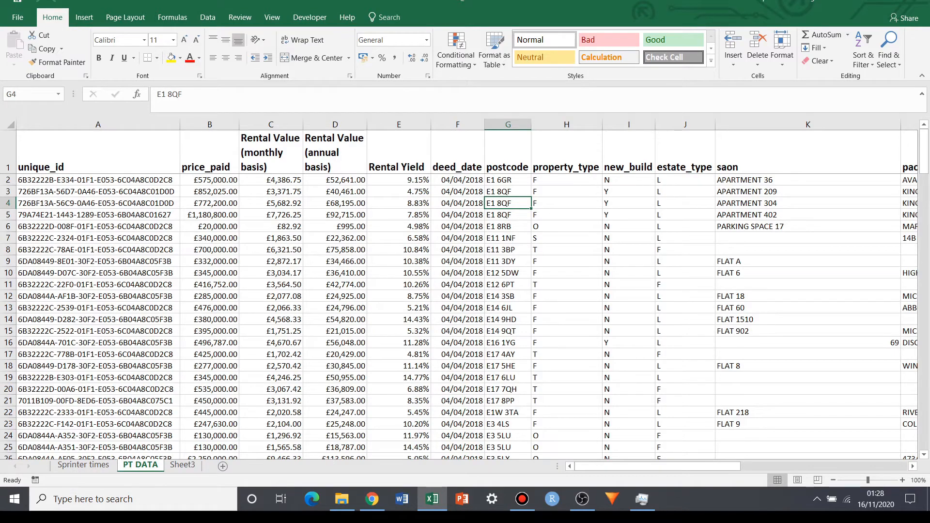
key("Down")
key("Down")
key("Down")
key("Down")
key("Down")
key("Down")
key("Down")
key("Down")
key("Down")
key("Down")
key("Down")
key("Down")
key("Down")
key("Down")
key("Down")
key("Down")
key("Down")
key("Down")
key("Down")
key("Down")
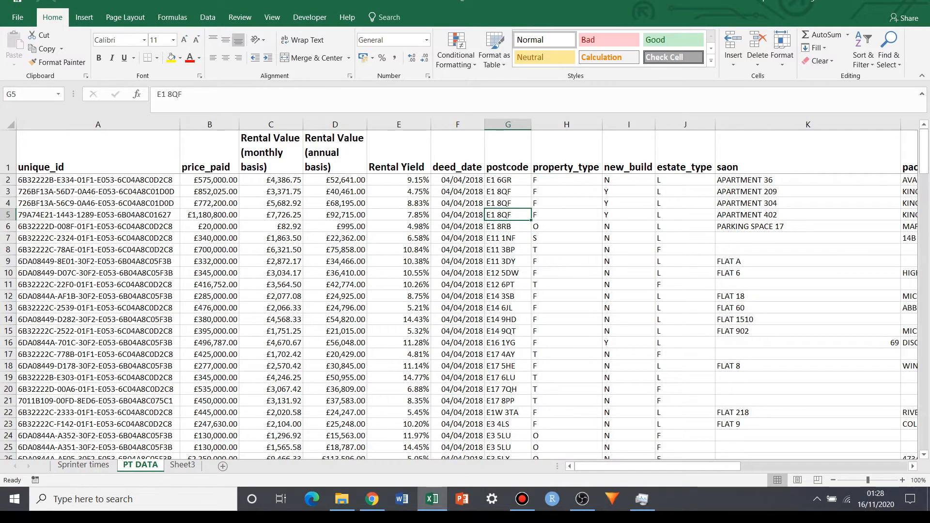
key("Down")
key("Down")
key("Down")
key("Down")
key("Down")
key("Down")
key("Down")
key("Down")
key("Down")
key("Down")
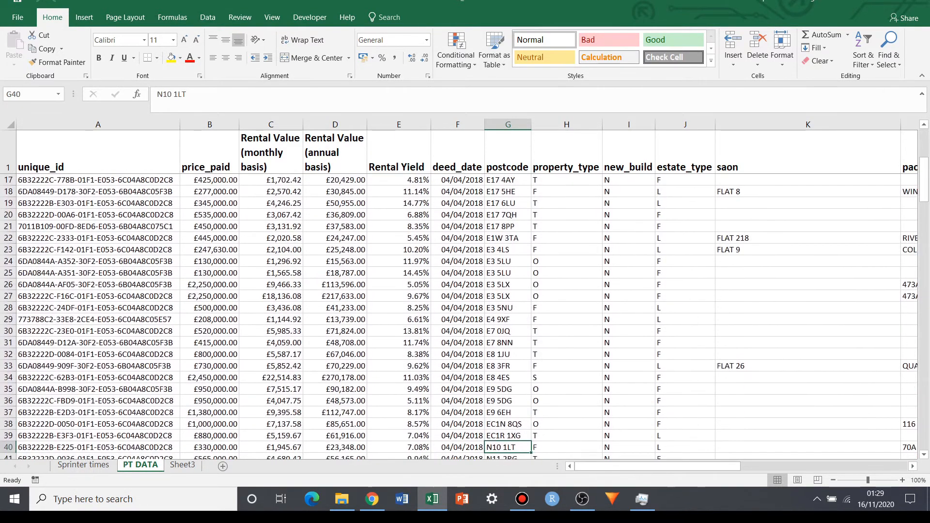
key("Up")
key("Up")
key("Up")
key("Up")
key("Up")
key("Up")
key("Up")
key("Up")
key("Up")
key("Up")
key("Up")
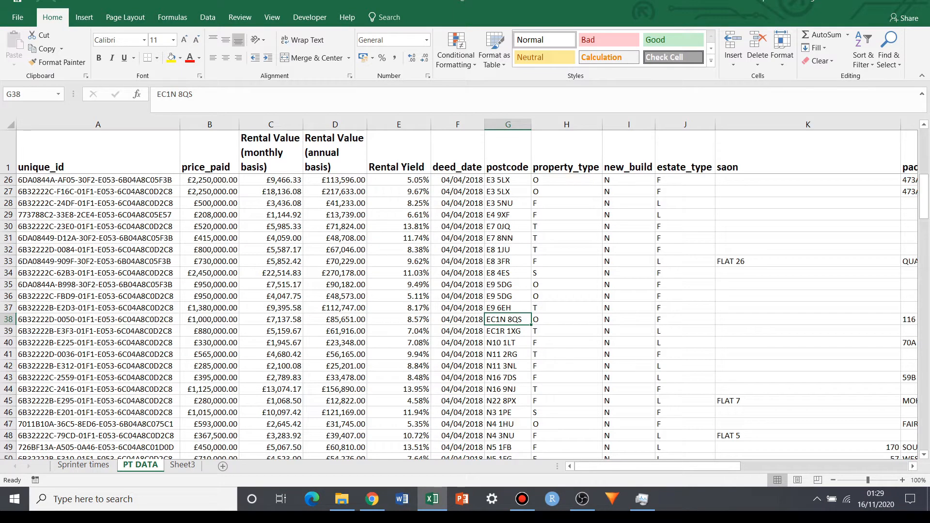
key("Down")
key("Down")
key("Down")
key("Down")
key("Down")
key("Down")
key("Down")
key("Down")
key("Down")
key("Down")
key("Down")
key("Down")
key("Down")
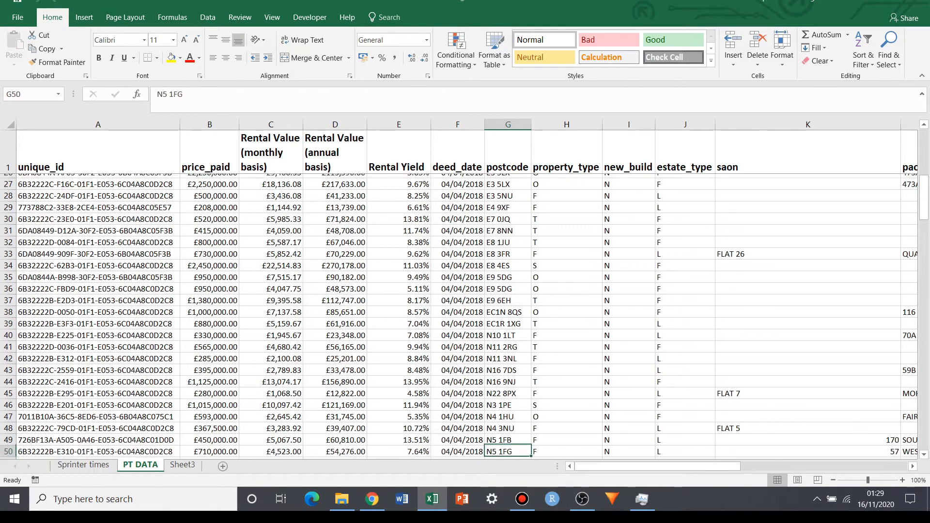
key("Down")
key("Down")
key("Down")
key("Down")
key("Down")
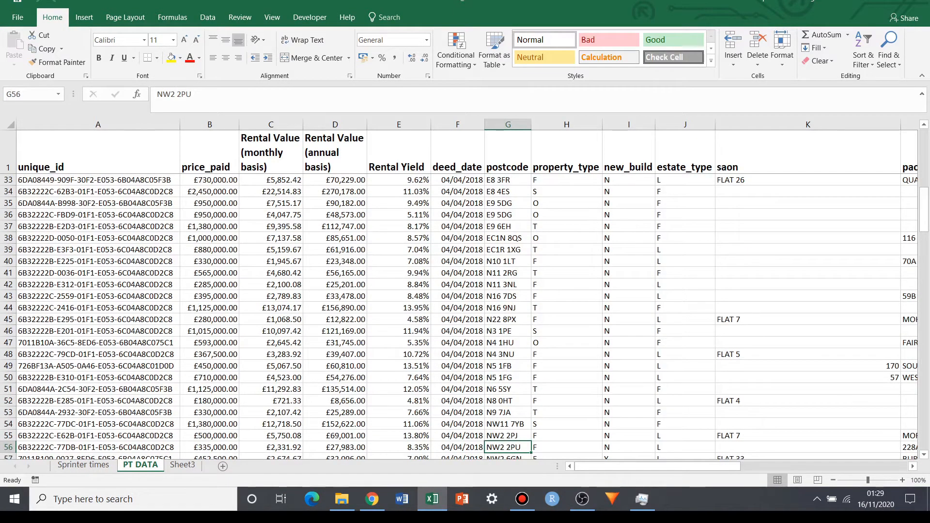
key("Up")
key("Up")
key("Up")
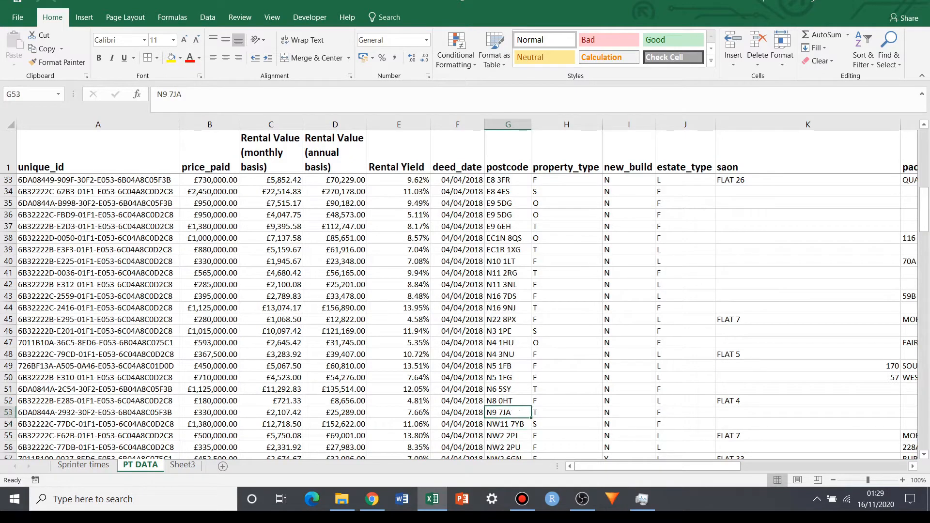
key("Up")
key("Down")
key("Down")
key("Down")
key("Down")
key("Down")
key("Down")
key("Down")
key("Down")
key("Down")
key("Down")
key("Down")
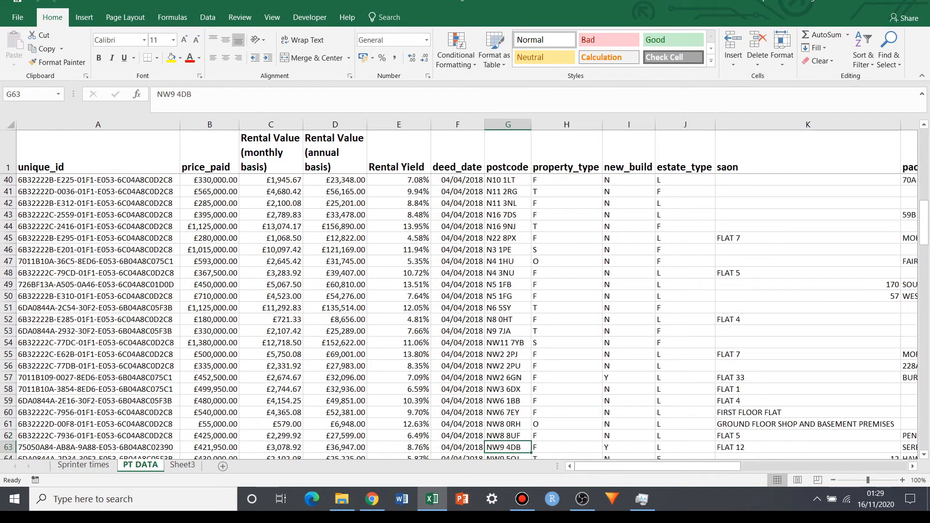
key("Up")
key("Up")
key("Up")
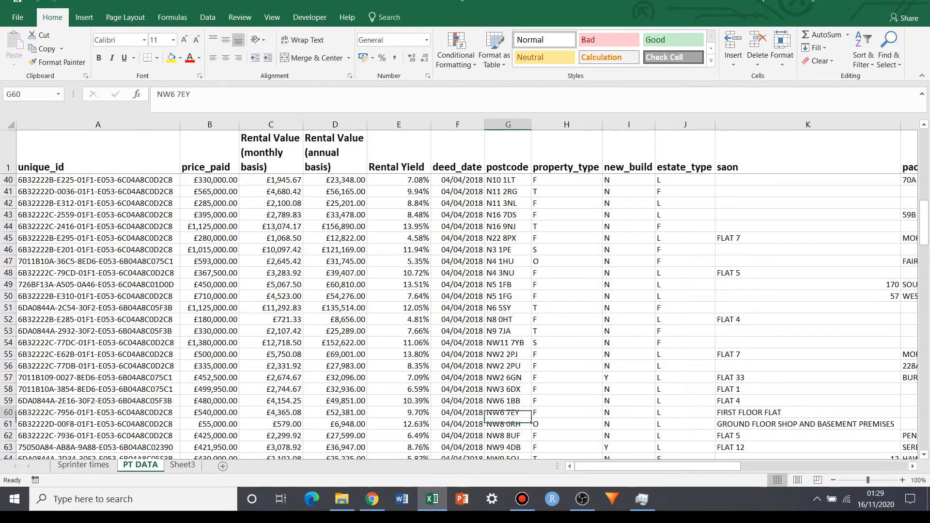
key("Up")
key("Up")
key("Up")
key("Up")
key("Up")
key("Up")
key("Up")
key("Up")
key("Up")
key("Up")
key("Up")
key("Up")
key("Up")
key("Up")
key("Up")
key("Up")
key("Up")
key("Up")
key("Up")
key("Up")
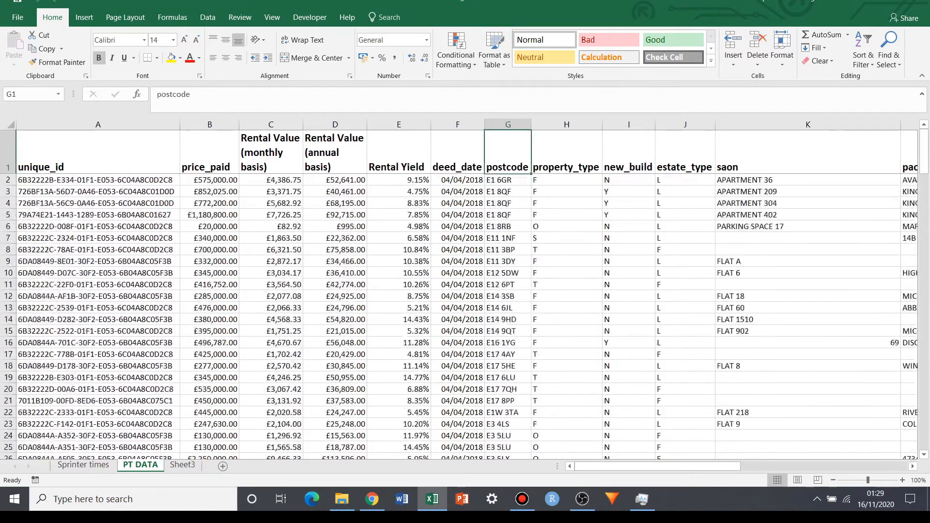
key("Down")
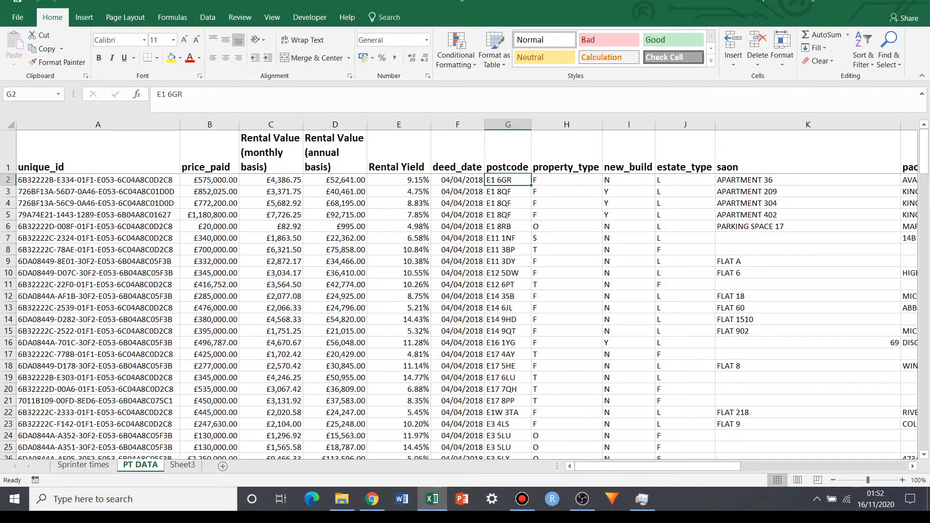
Step: Copy the whole postcode column with its header from PT DATA and paste it into Sheet3 starting at cell B2
left_click(507, 152)
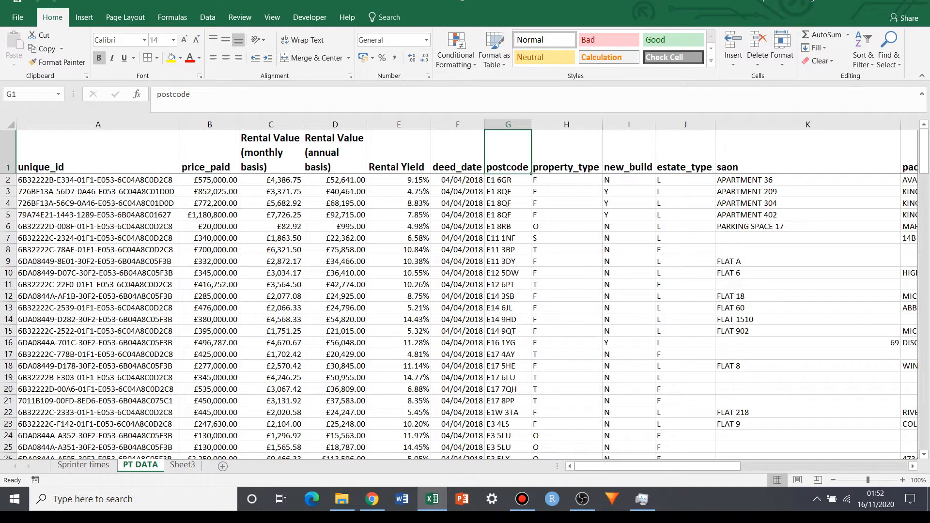
key("Down")
key("Up")
key("ctrl+shift+Down")
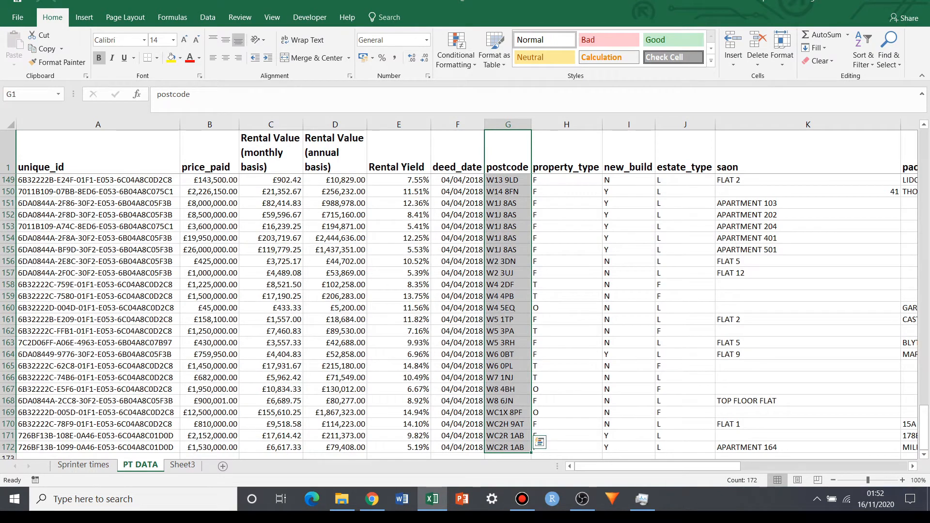
key("ctrl+c")
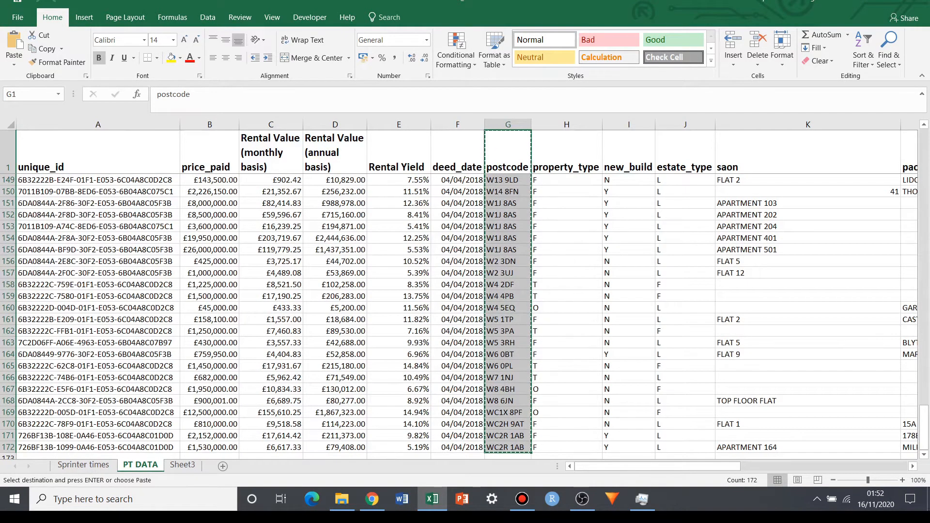
key("ctrl+Page_Down")
key("Right")
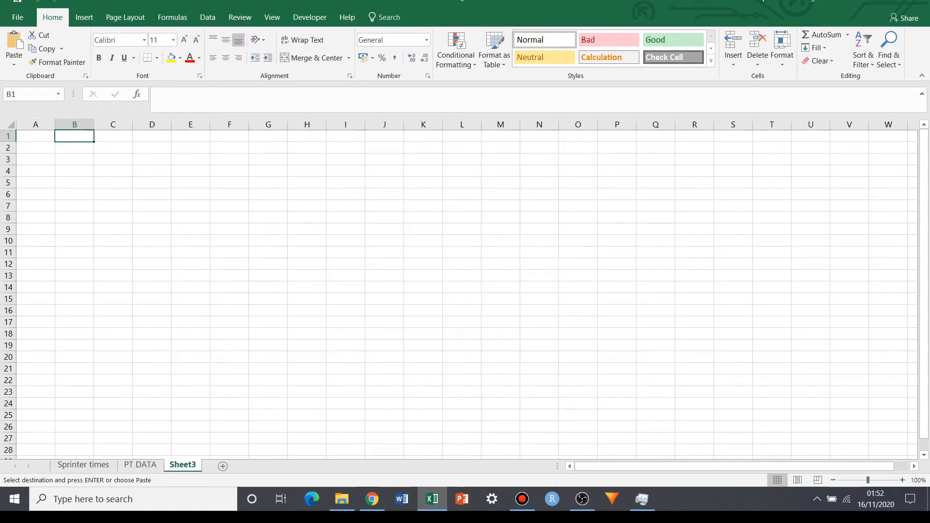
key("Down")
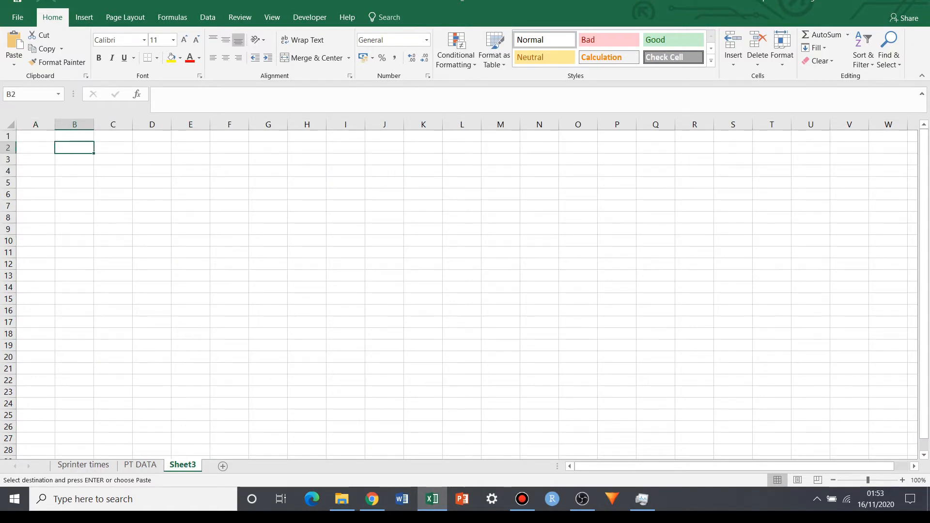
key("ctrl+v")
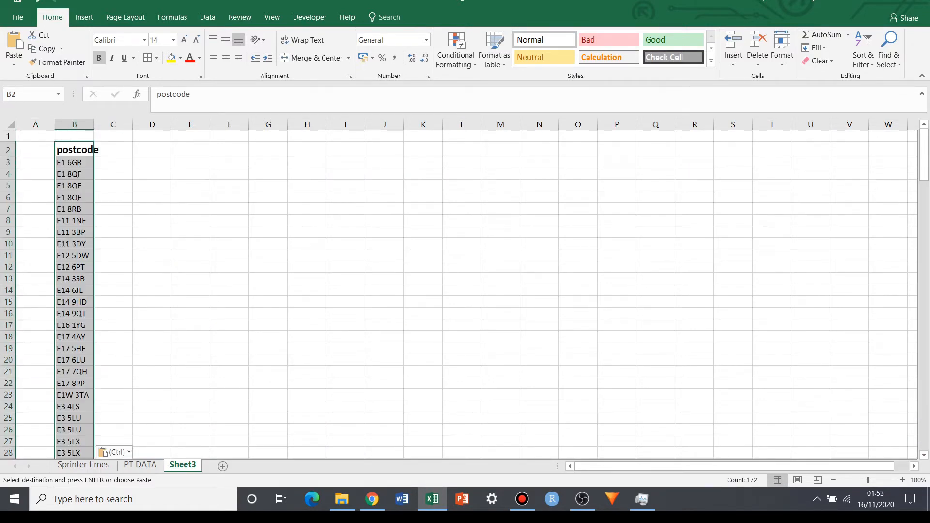
Step: Autofit the width of column B in Sheet3 to the pasted postcodes and header
key("alt+h")
key("o")
key("i")
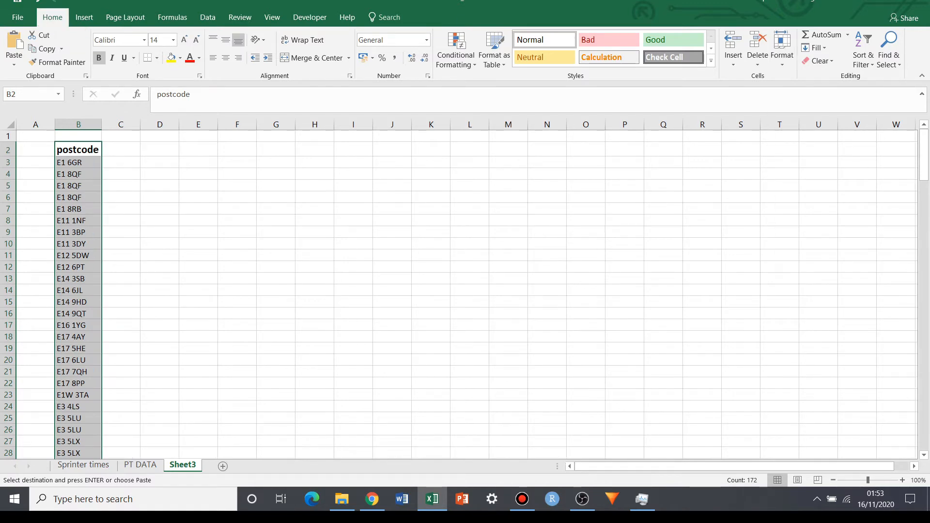
Step: Enter the formula =LEFT(B3, 2) in cell C3 to extract the first two characters of the first postcode
key("Right")
key("Down")
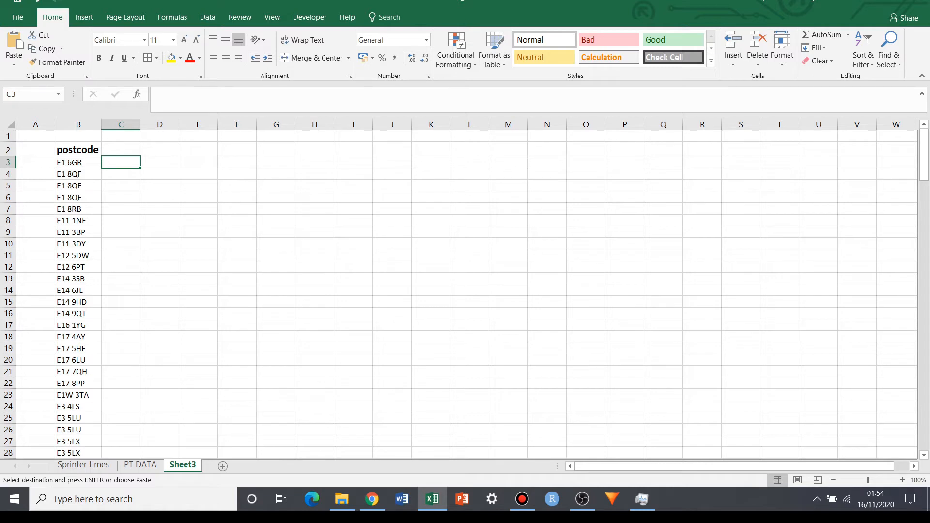
type("=")
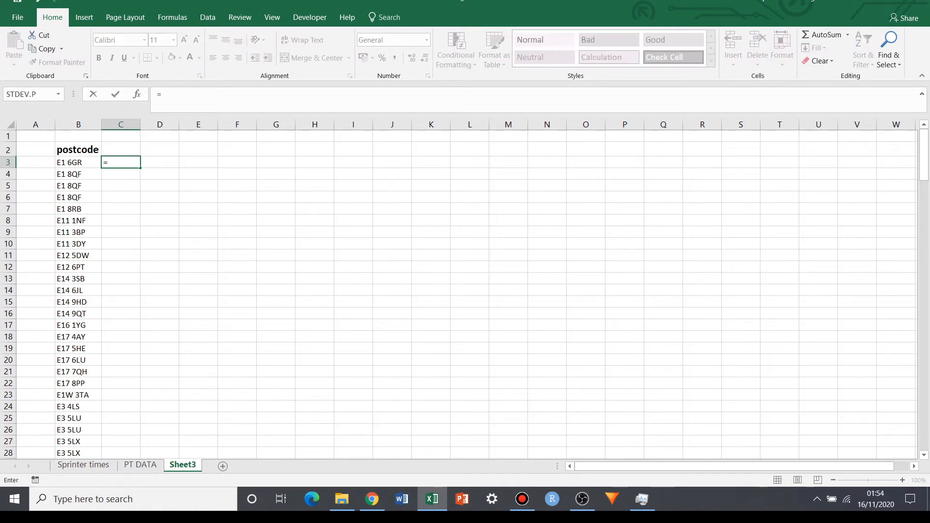
type("left(")
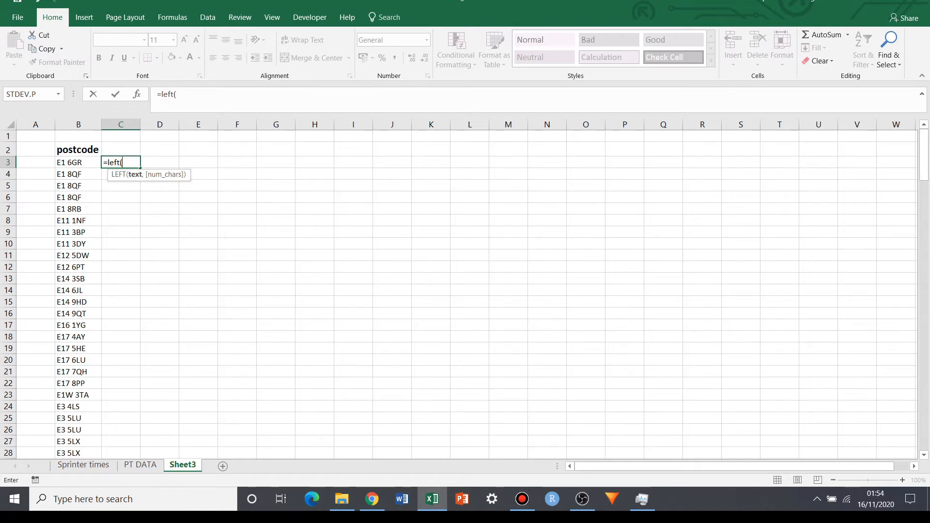
key("Left")
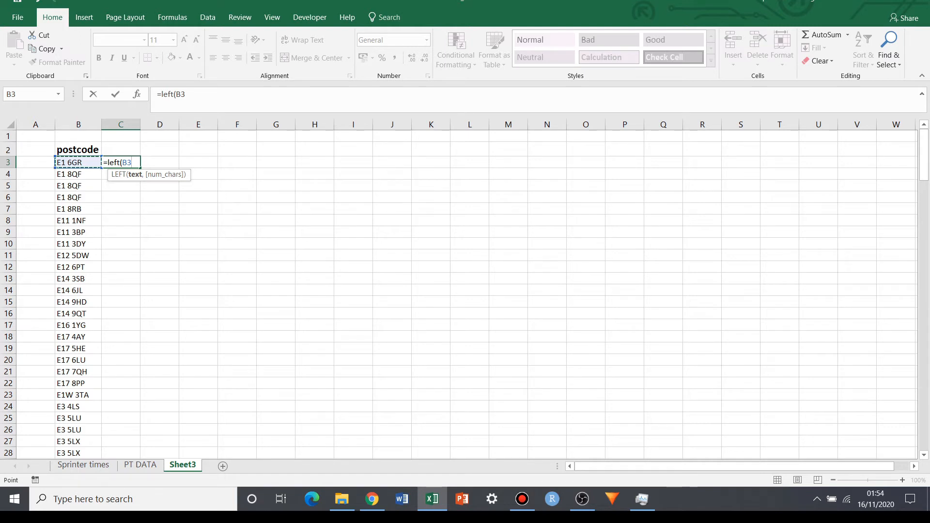
type(",")
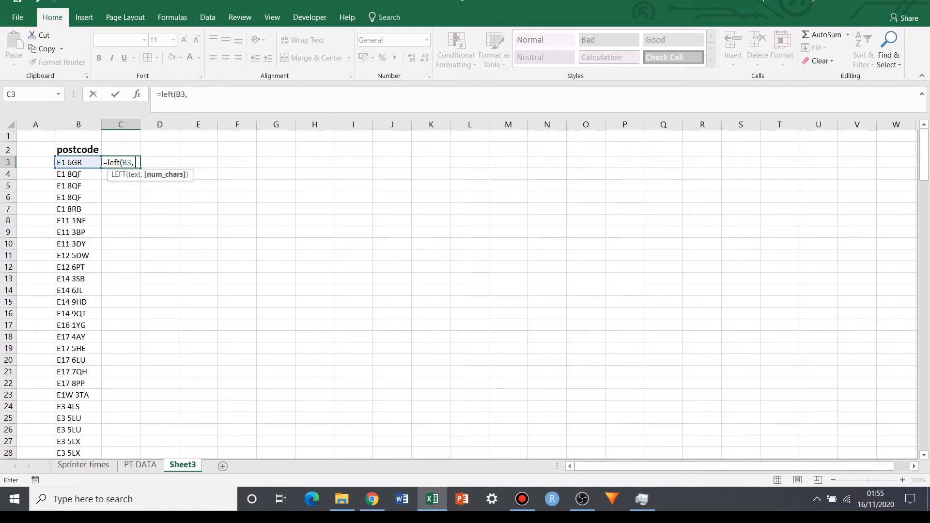
type("2)")
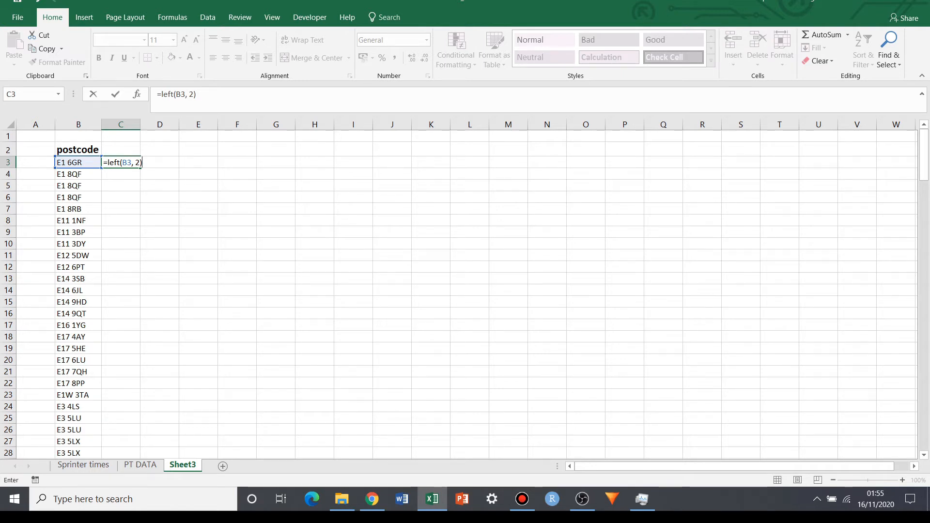
key("ctrl+Return")
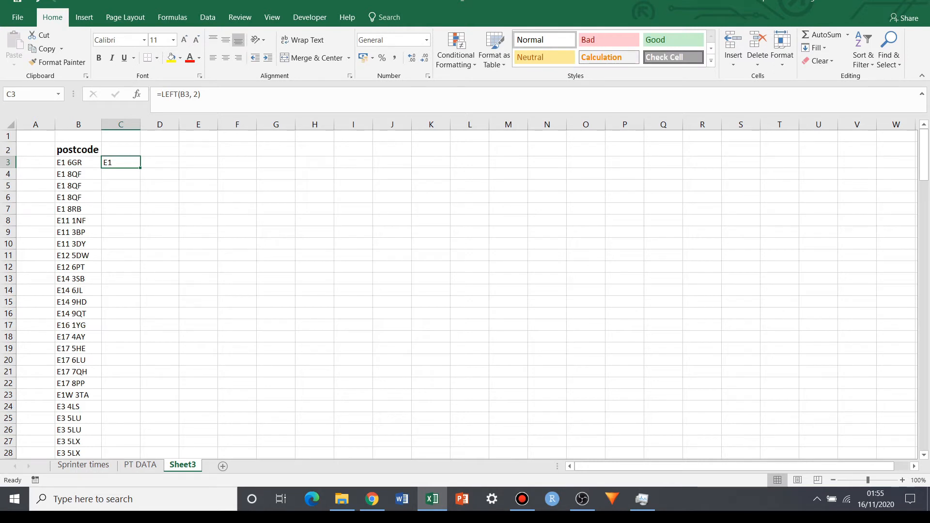
Step: Enter the formula =RIGHT(C3, 1) in cell D3 to extract the last character of the extracted postcode prefix
left_click(160, 162)
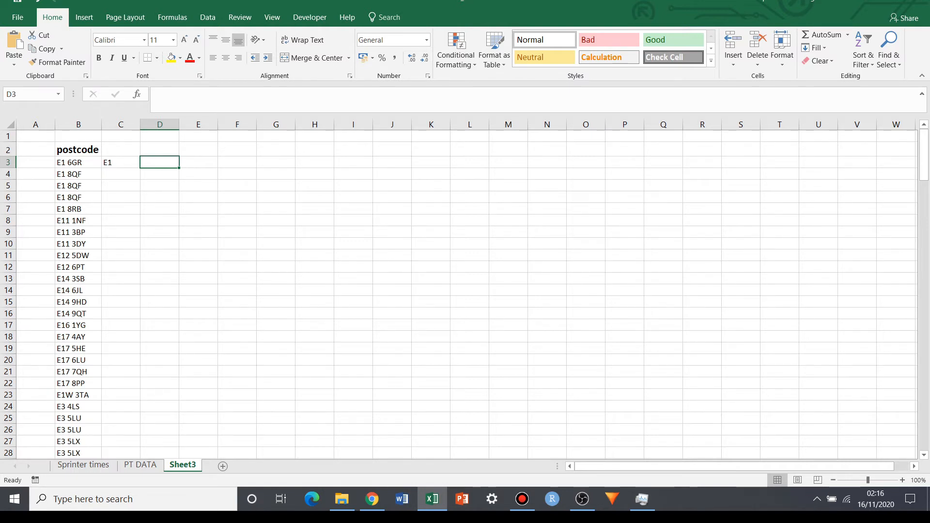
type("=")
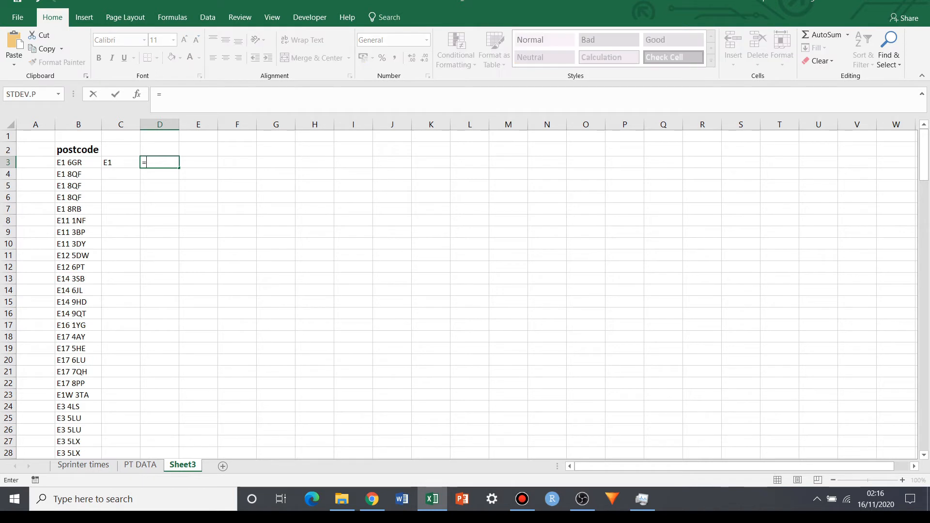
type("right(")
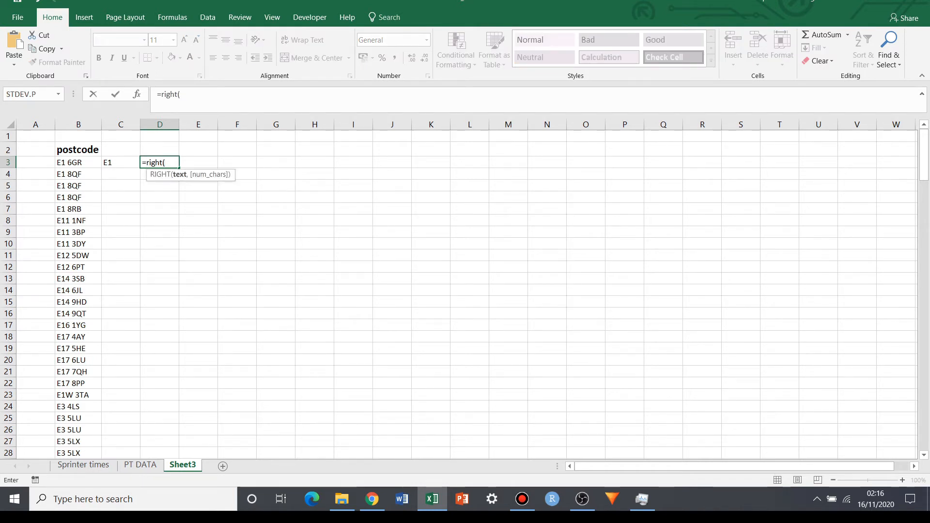
key("Left")
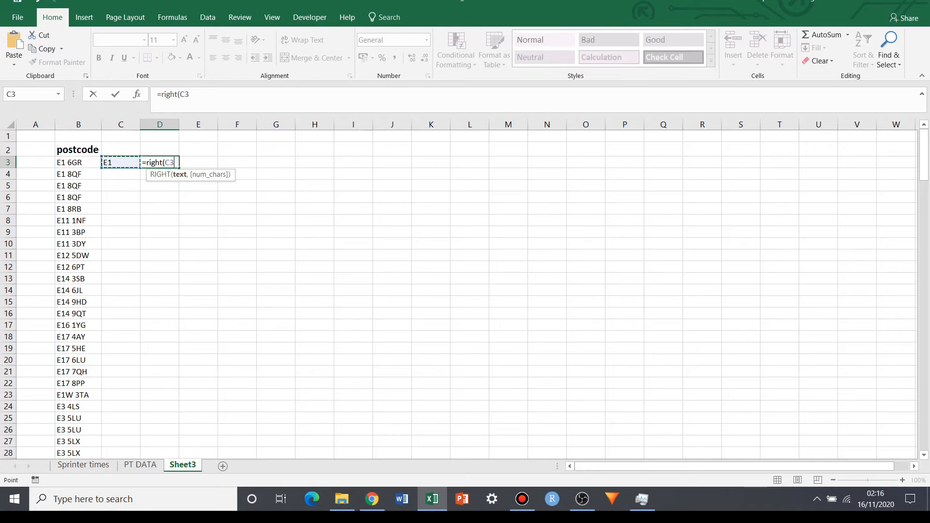
type(",")
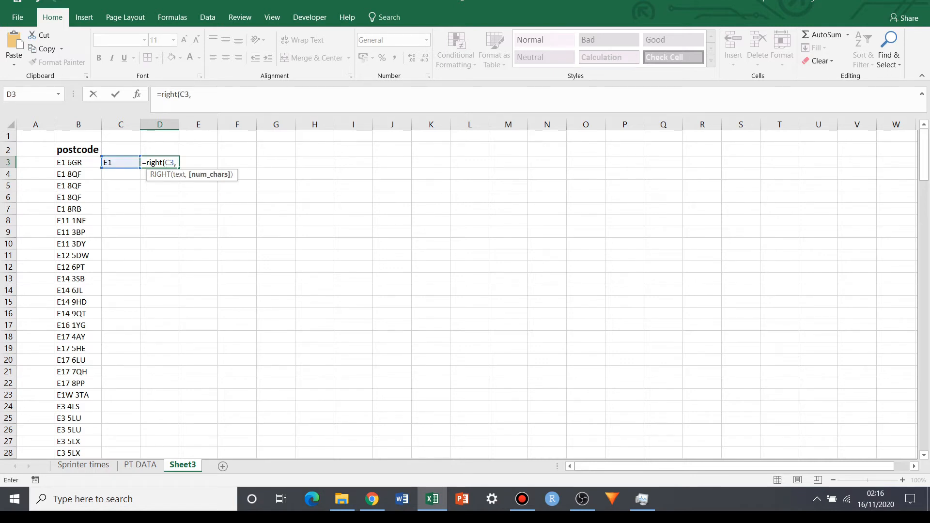
type(" 1)")
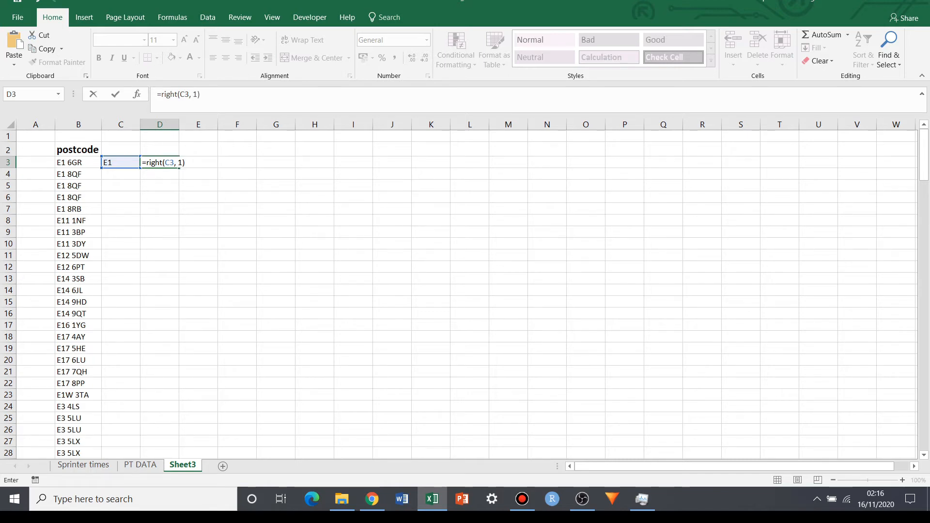
key("ctrl+Return")
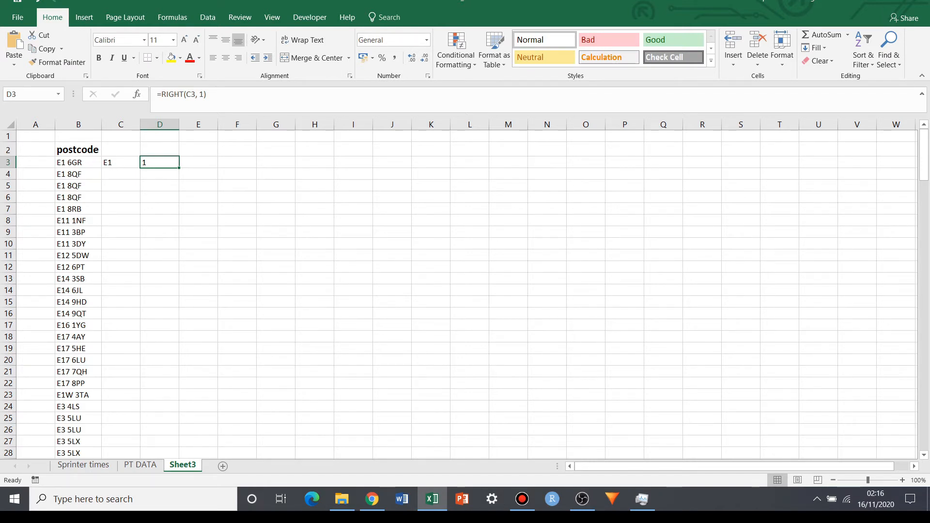
Step: Review the RIGHT formula in D3 against the LEFT formula in C3 that it refers to
left_click(198, 162)
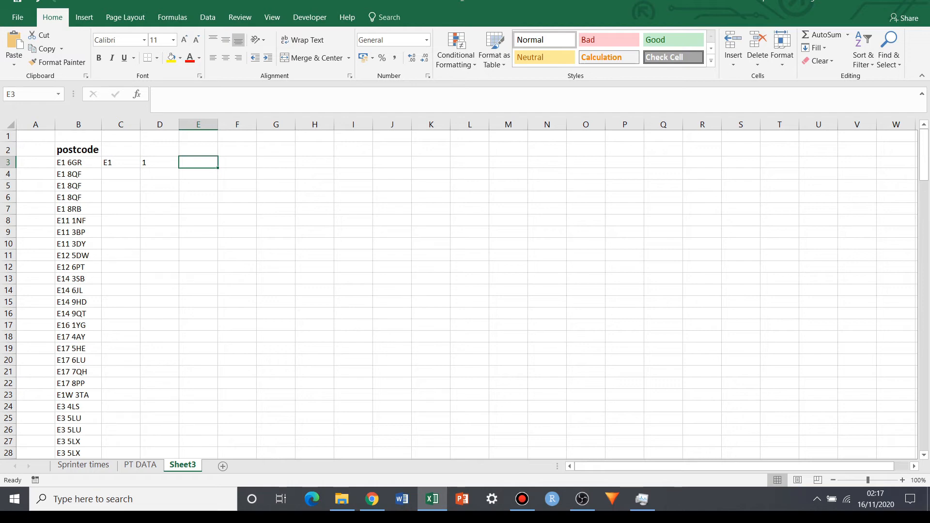
left_click(159, 162)
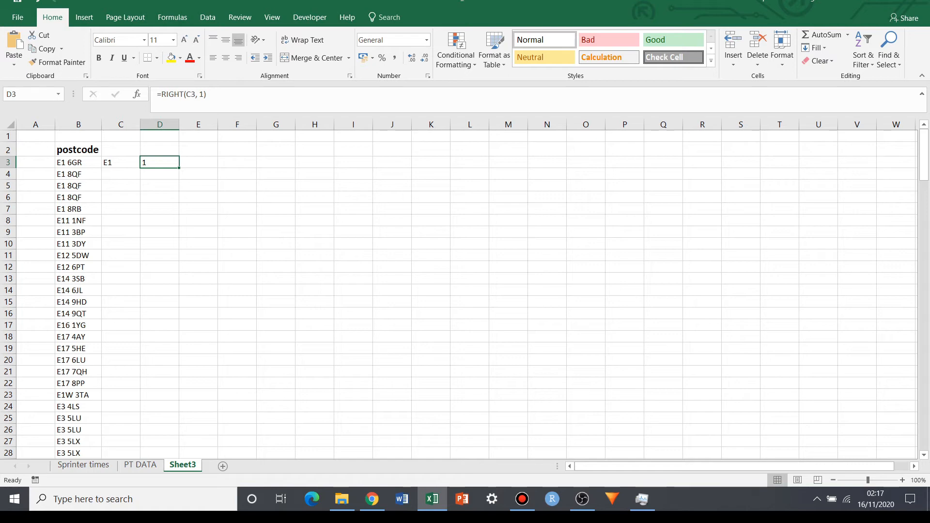
left_click(120, 163)
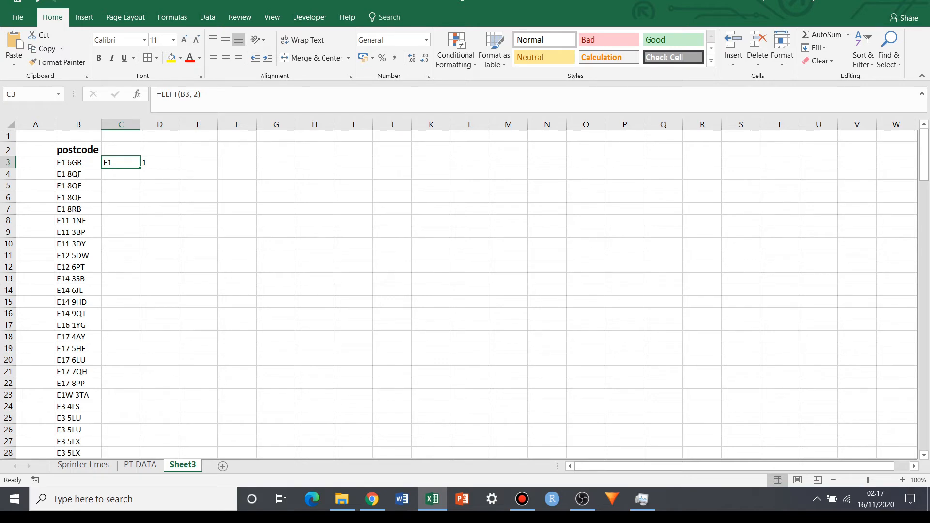
left_click(160, 162)
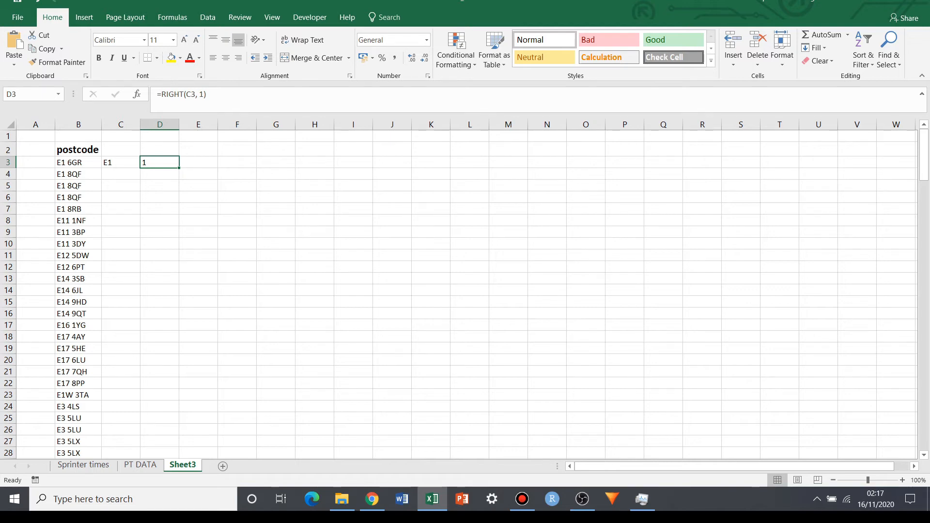
left_click(198, 162)
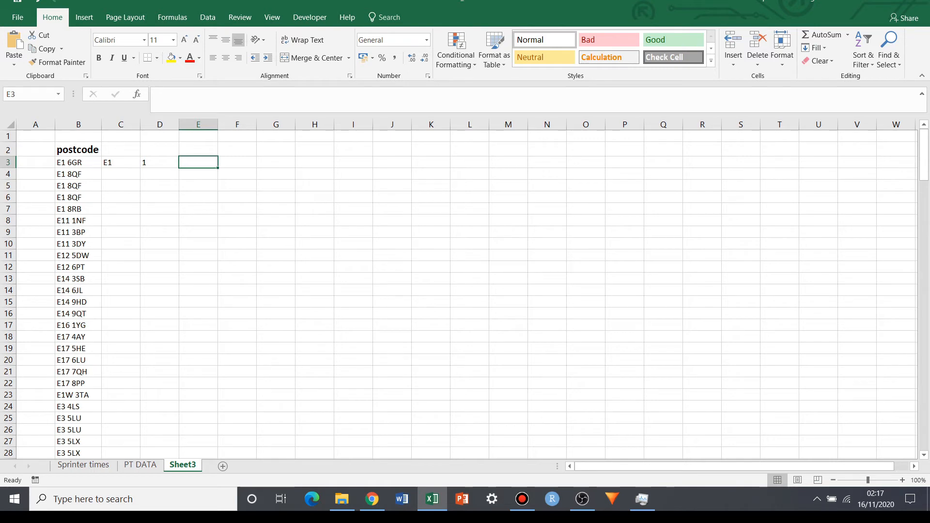
left_click(159, 162)
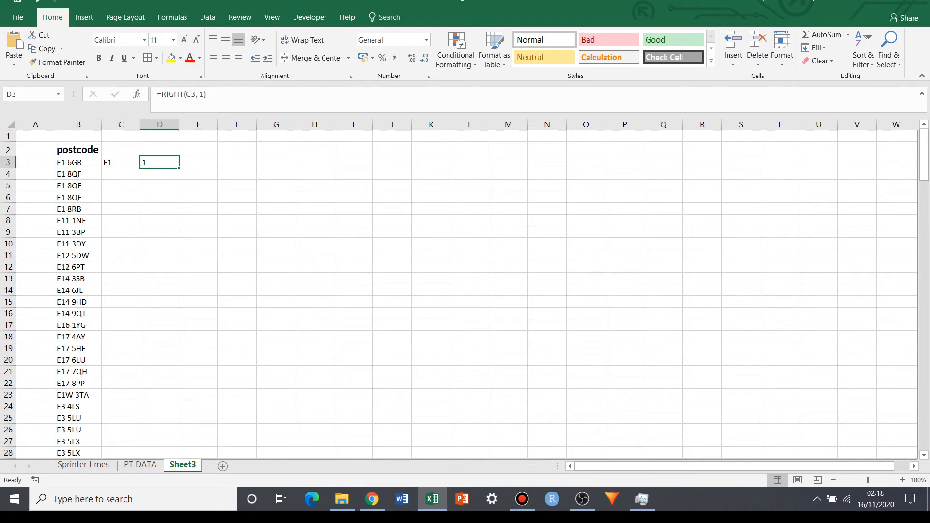
Step: Enter the nested formula =RIGHT(LEFT(B3, 2), 1) in cell E3 to get the postcode's second character in one formula
left_click(198, 162)
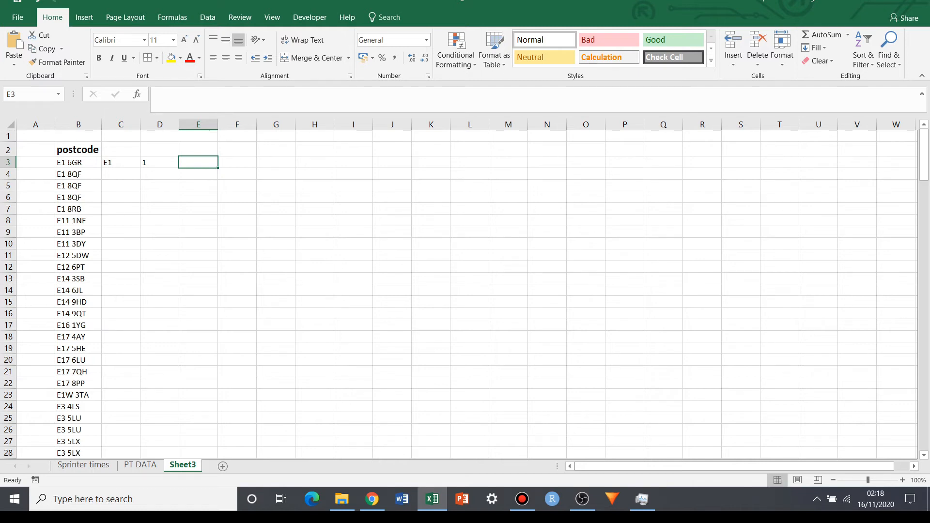
type("=r")
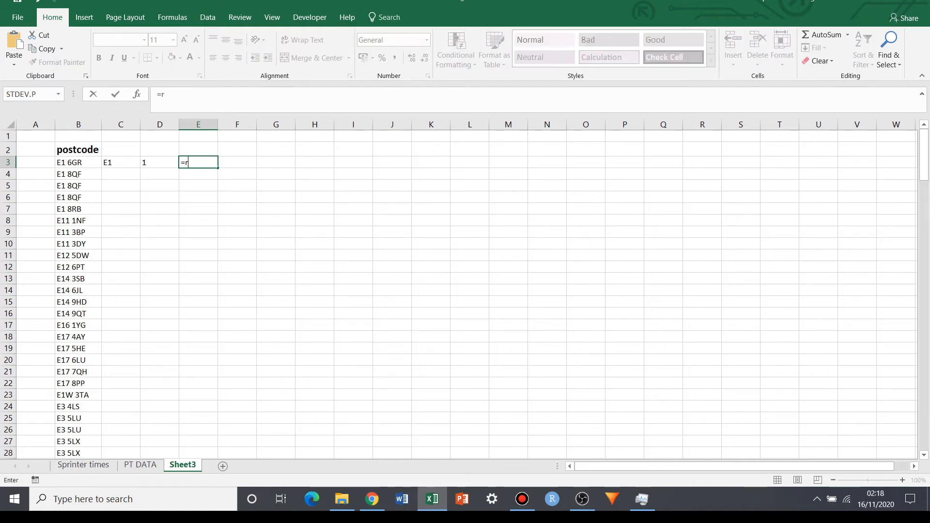
type("ight(")
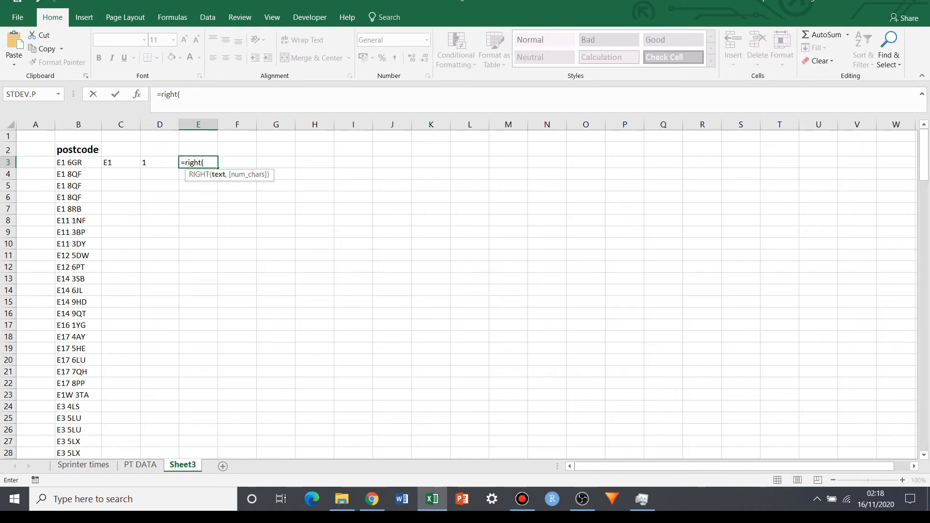
type("left(")
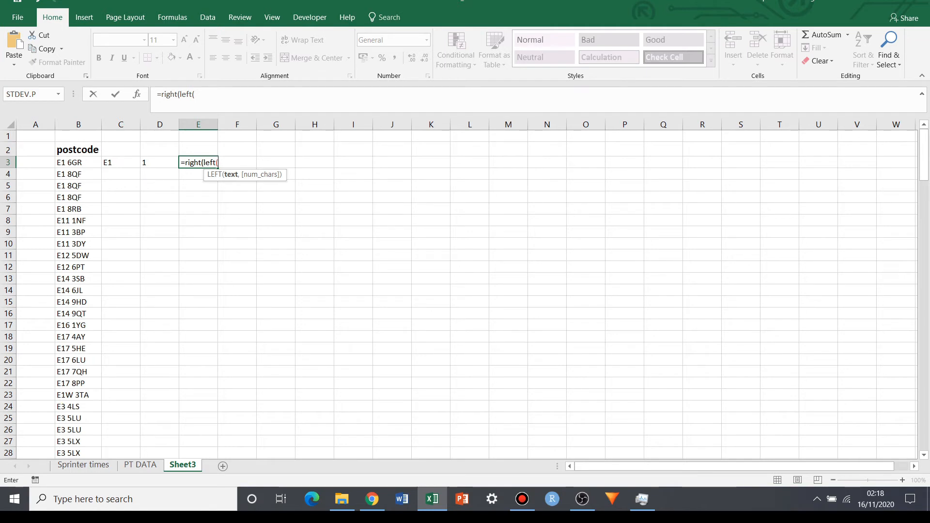
key("Left")
key("Left")
key("Left")
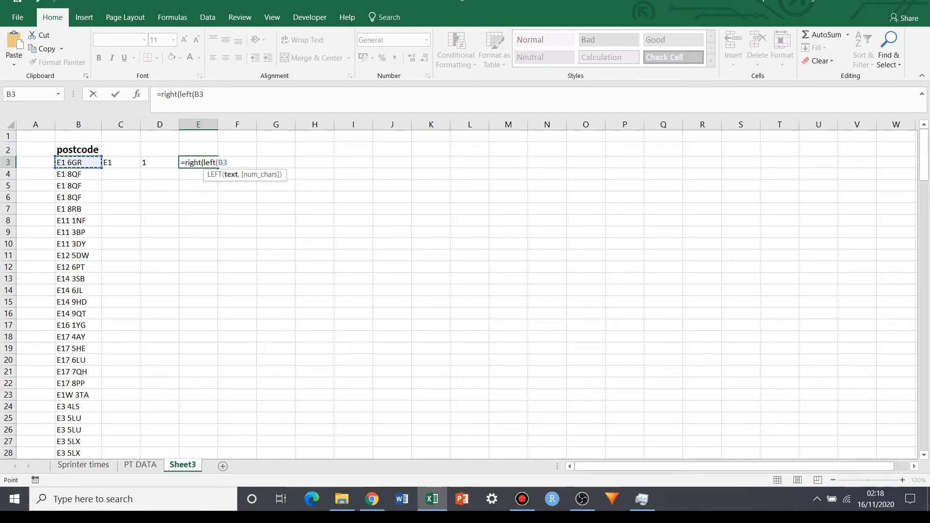
type(",")
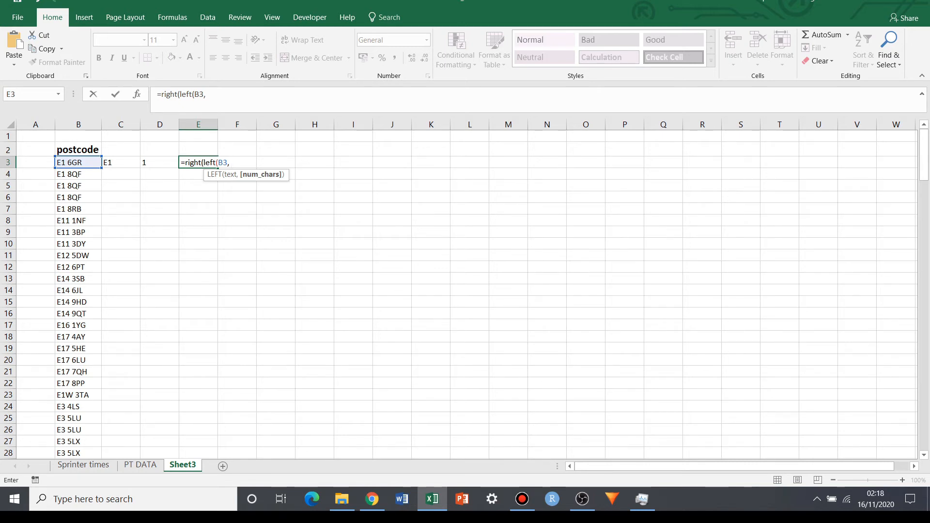
type("2)")
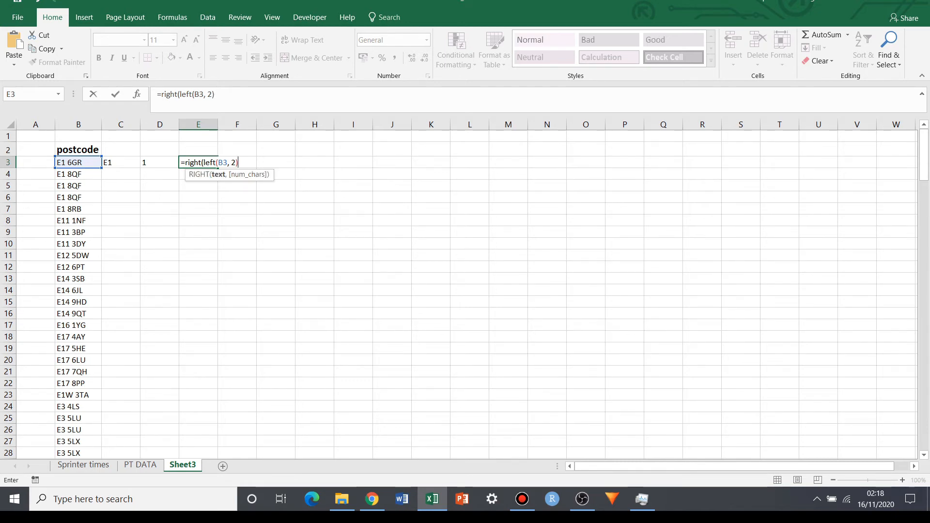
type(", 1")
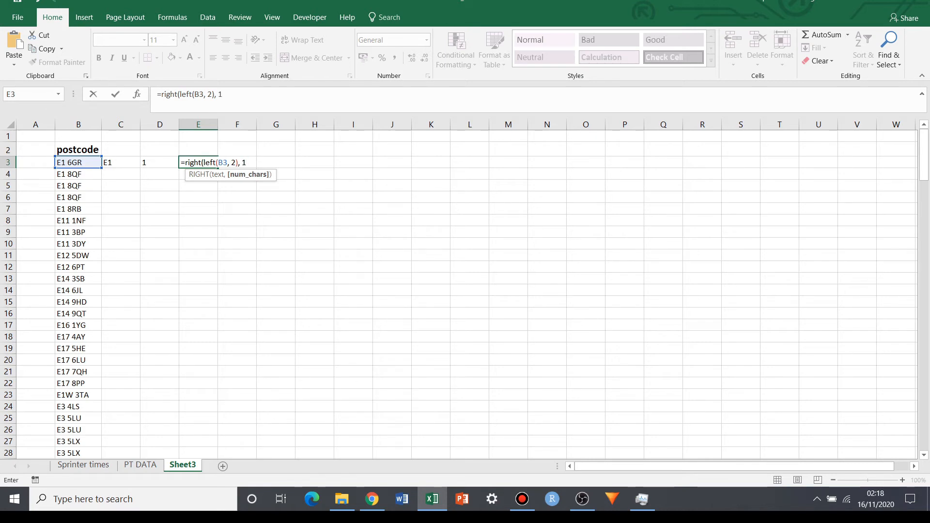
type(")")
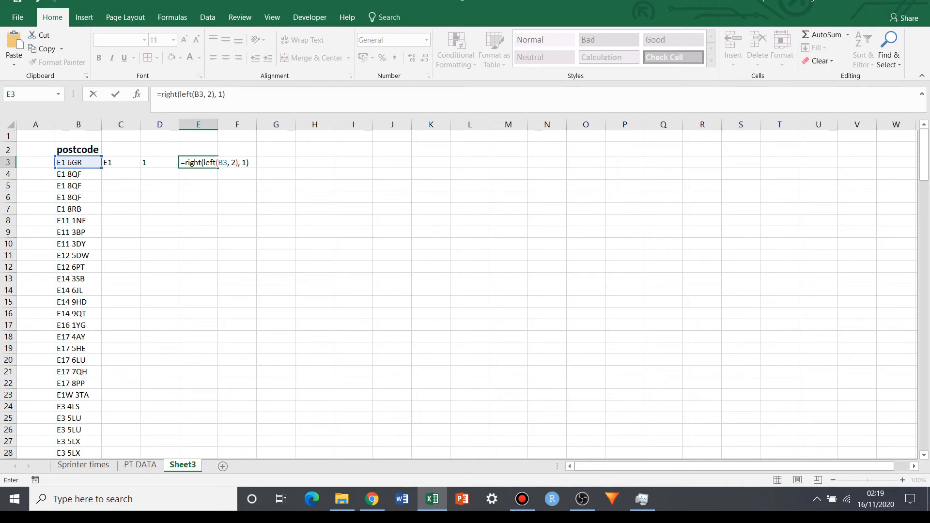
key("ctrl+Return")
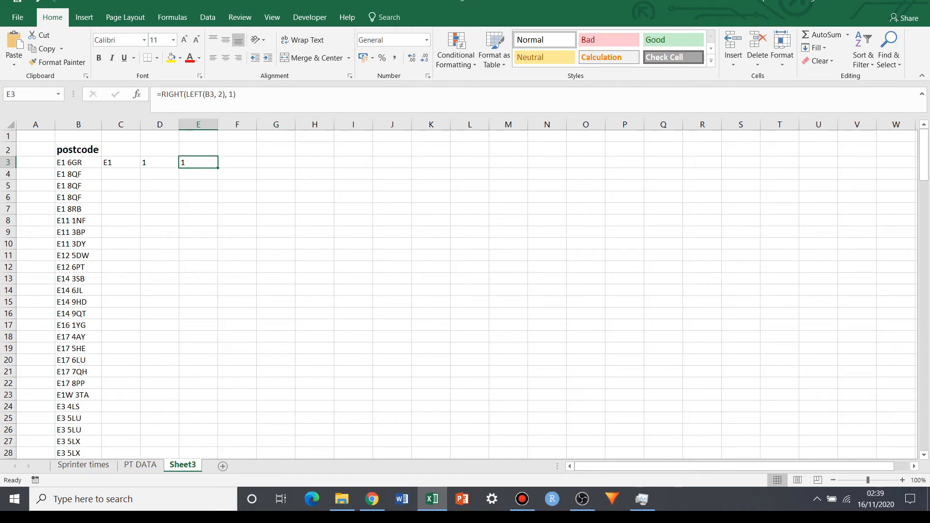
Step: Enter the formula =LEN(B3) in cell F3 to count the characters of the first postcode
left_click(236, 162)
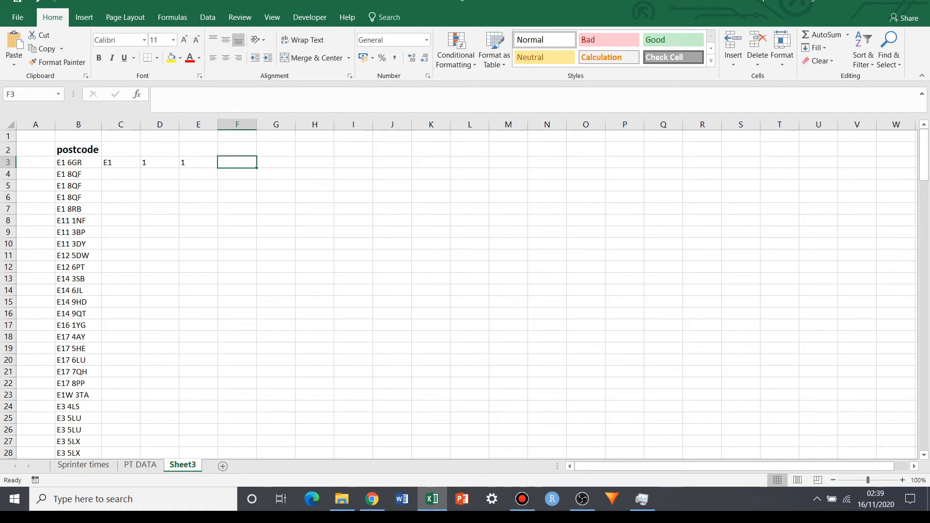
type("=len(")
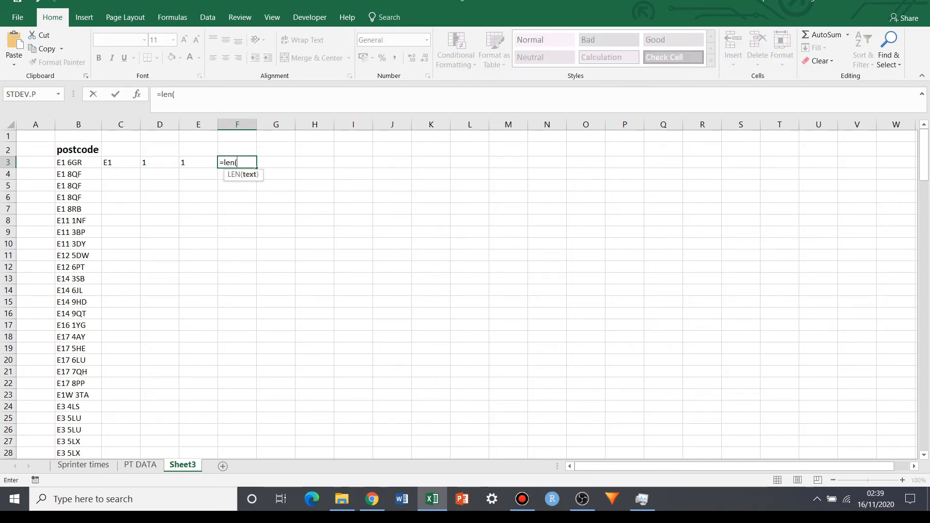
key("Left")
key("Left")
key("Left")
key("Left")
key("Left")
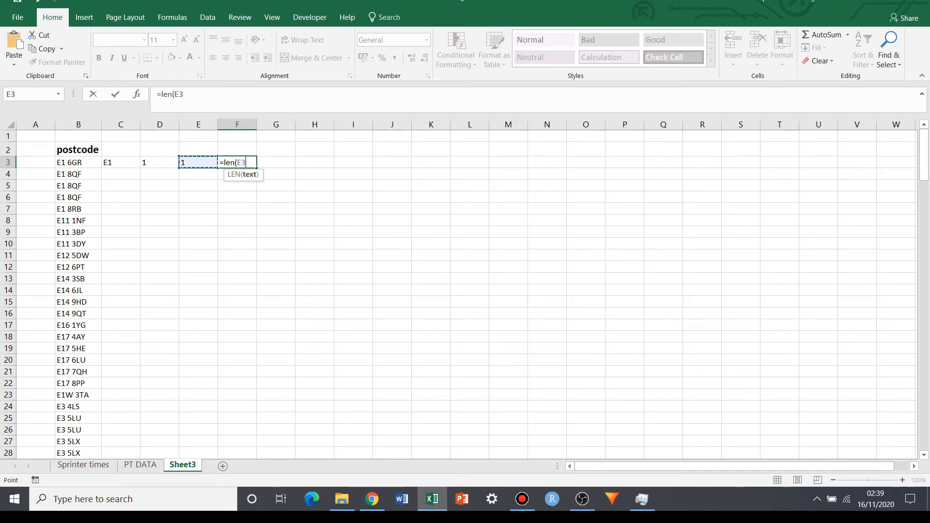
key("Right")
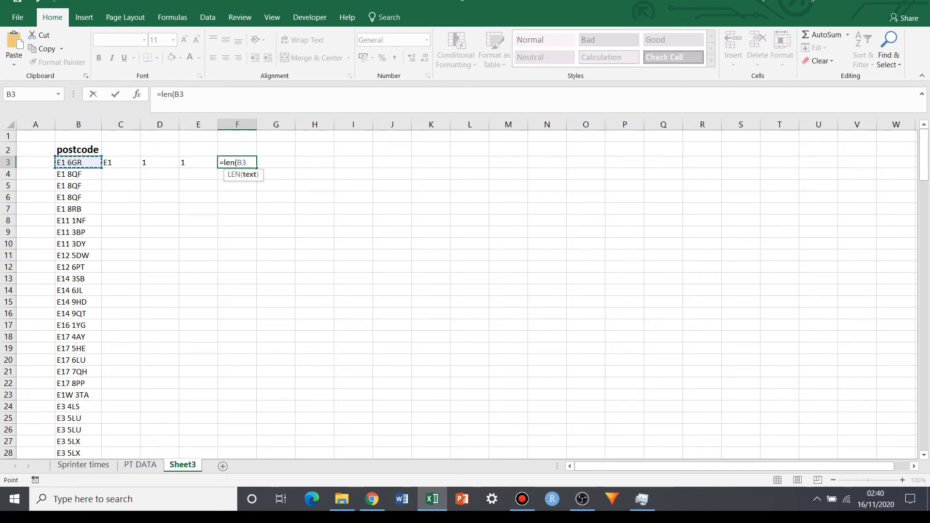
type(")")
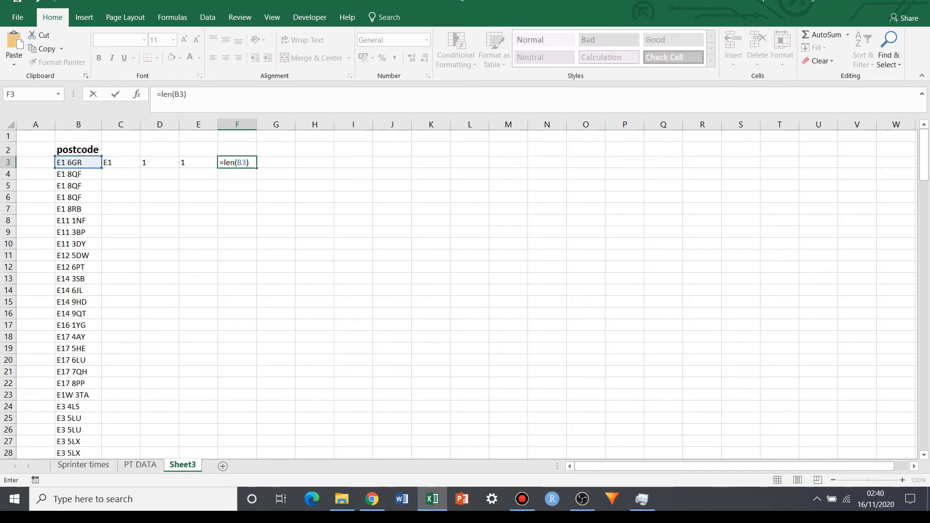
key("ctrl+Return")
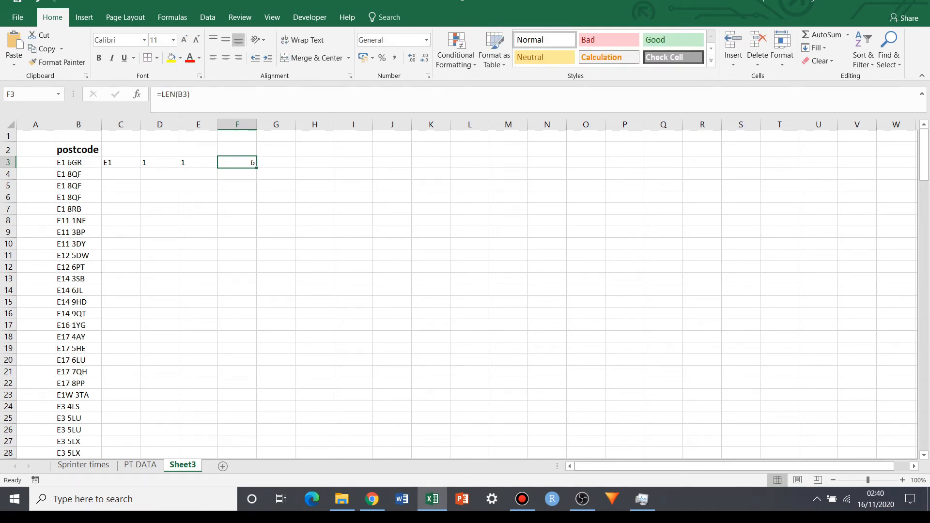
Step: Enter the formula =REPLACE(B3, 4, 3, "dog") in cell G3 to swap the last three characters of the first postcode for dog
left_click(276, 162)
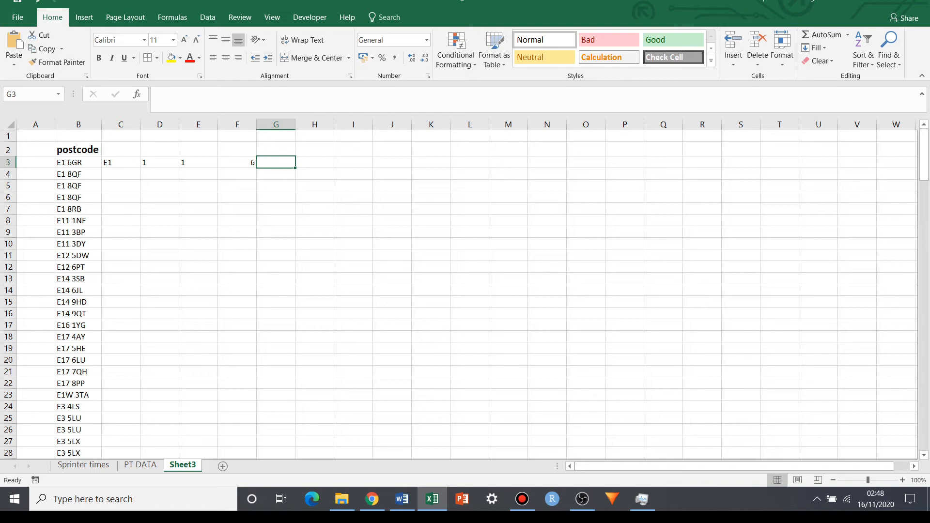
type("=")
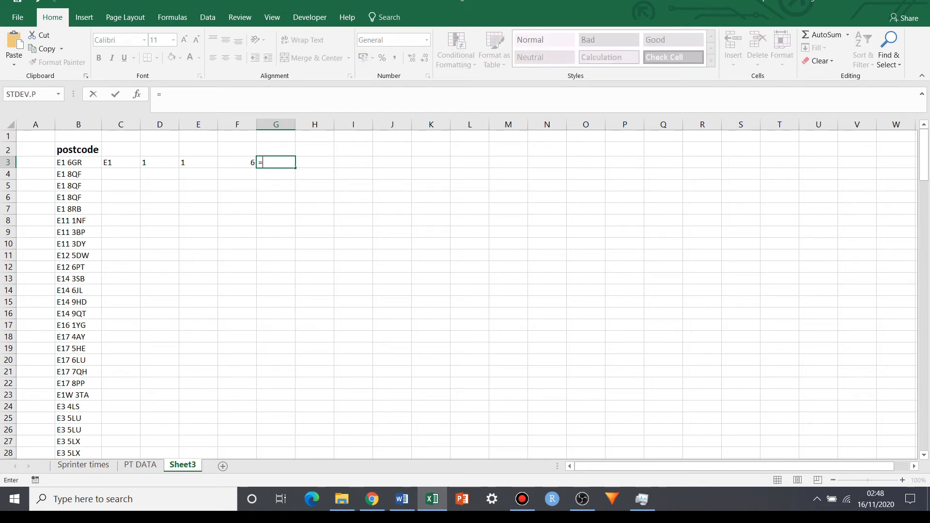
type("replace(")
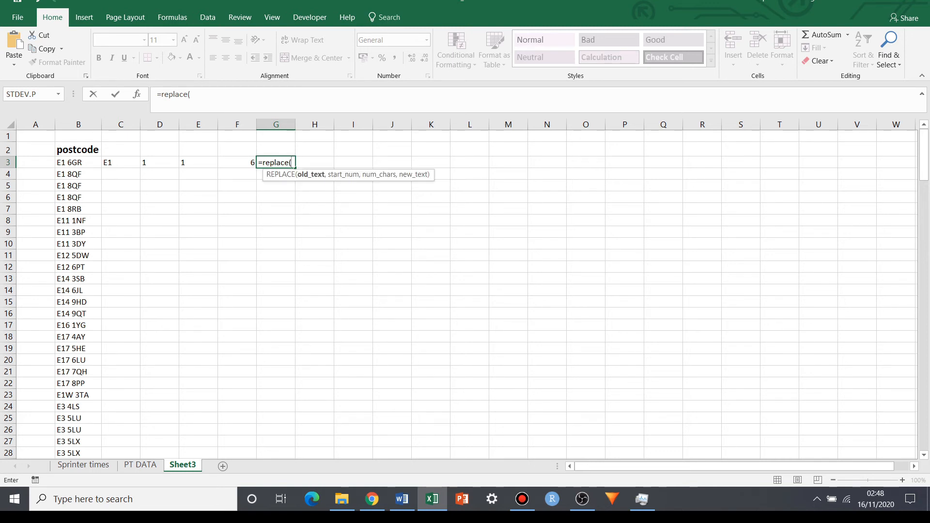
key("Left")
key("Left")
key("Left")
key("Left")
key("Left")
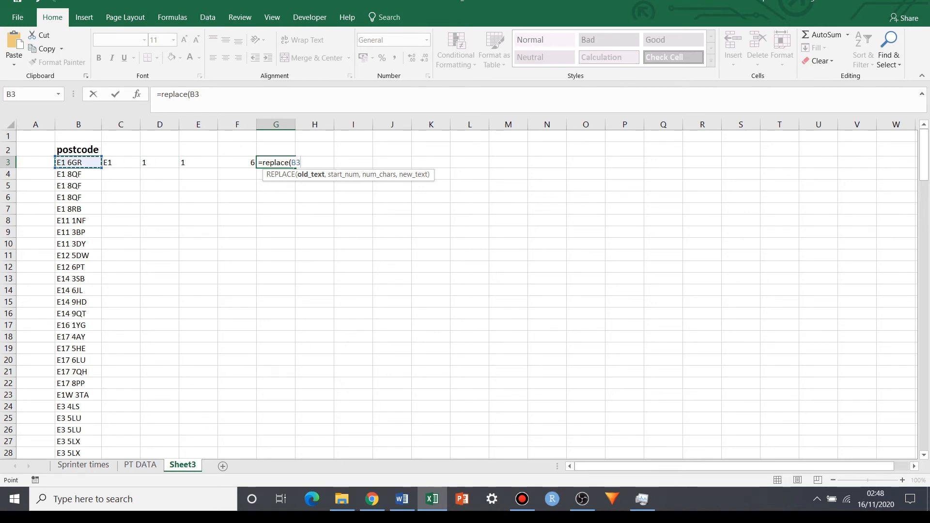
type(",")
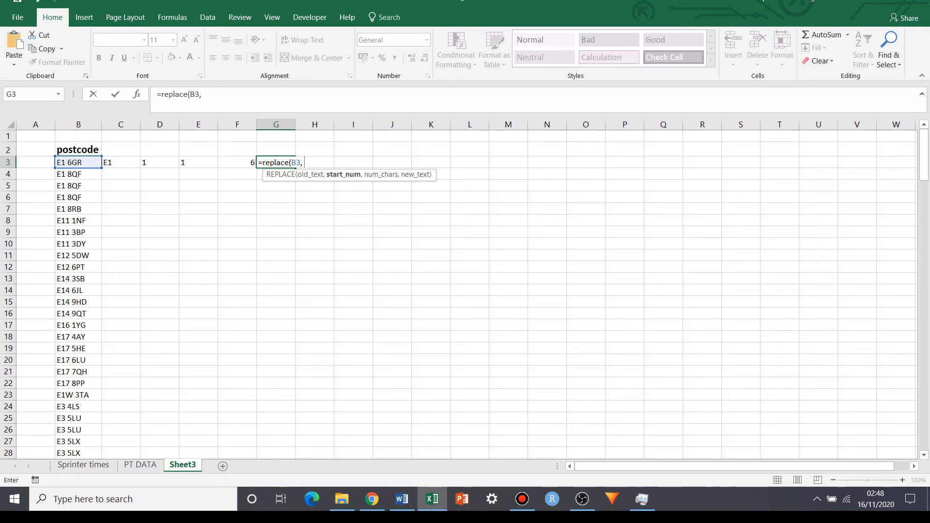
type("4")
type(", 3")
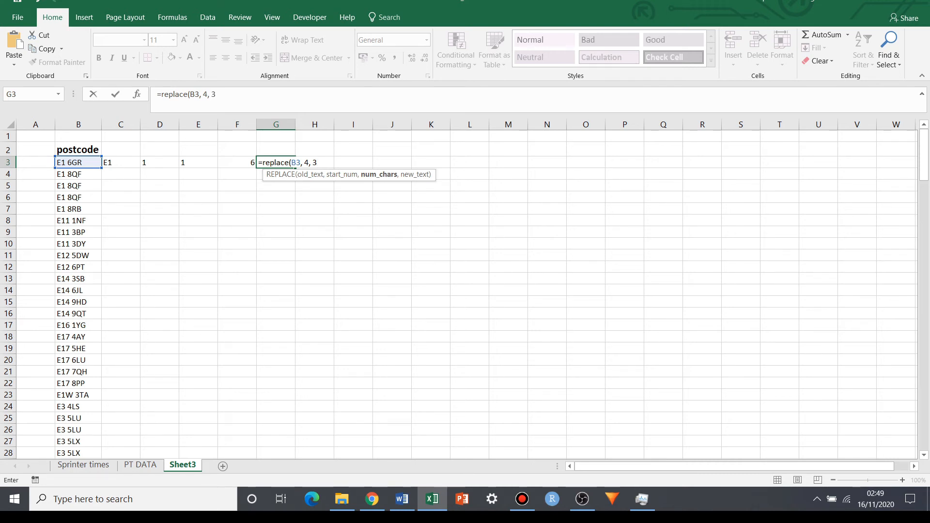
type(", ")
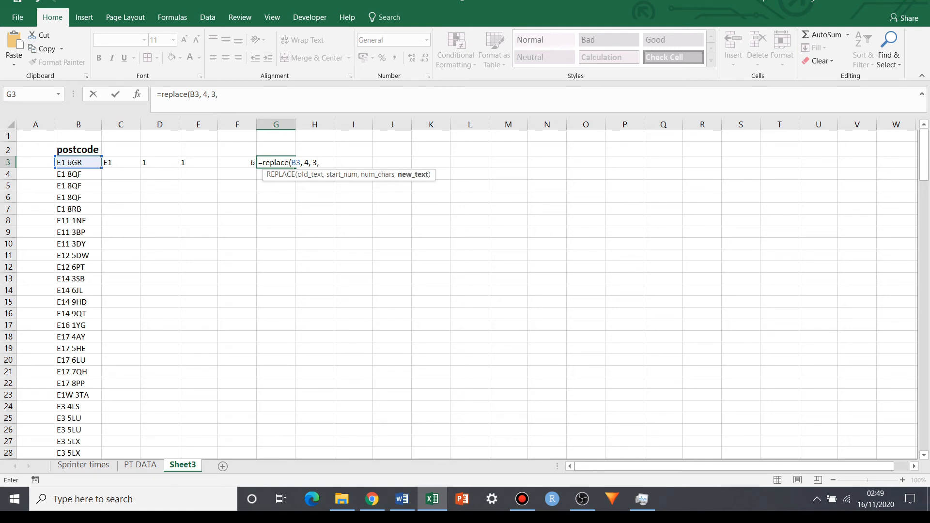
type("\"dog\")")
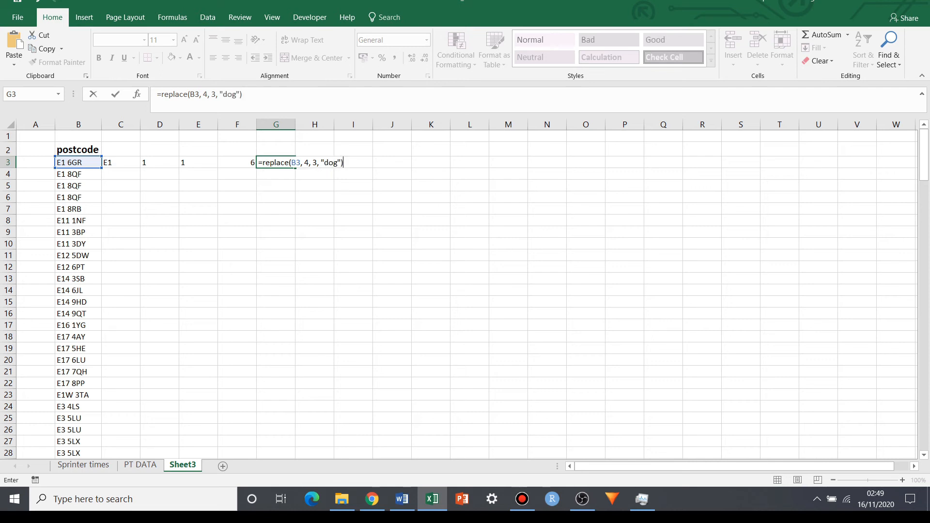
key("ctrl+Return")
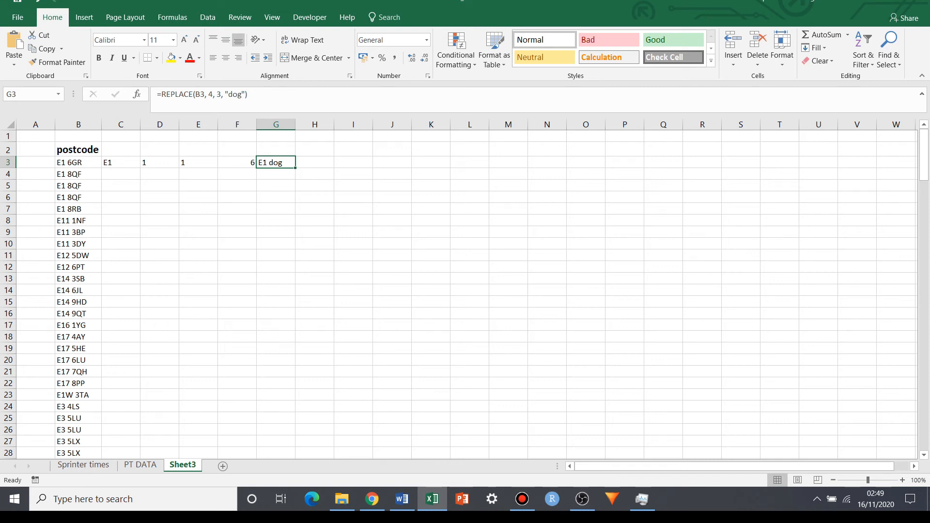
Step: Change the REPLACE formula in G3 to start at character 3 and replace 4 characters
key("F2")
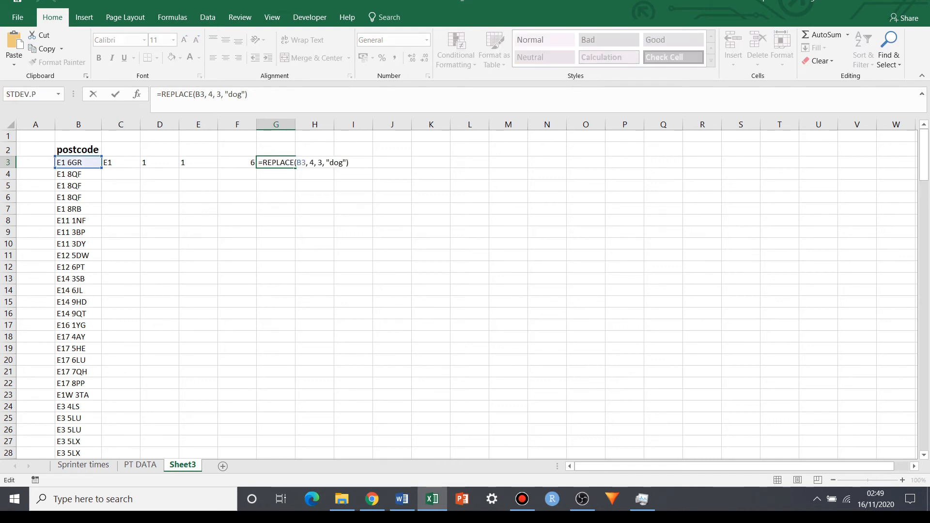
key("Left")
key("Left")
key("Left")
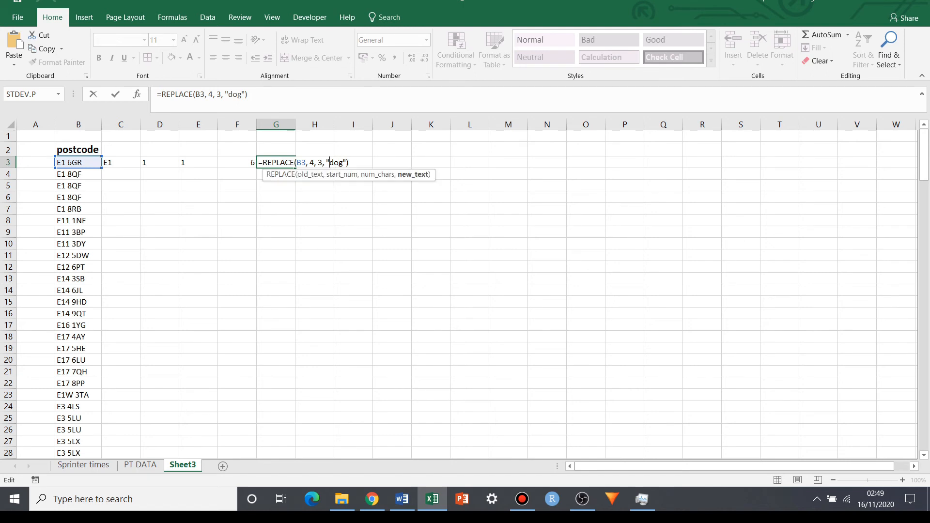
key("Left")
key("Left")
key("Left")
key("Left")
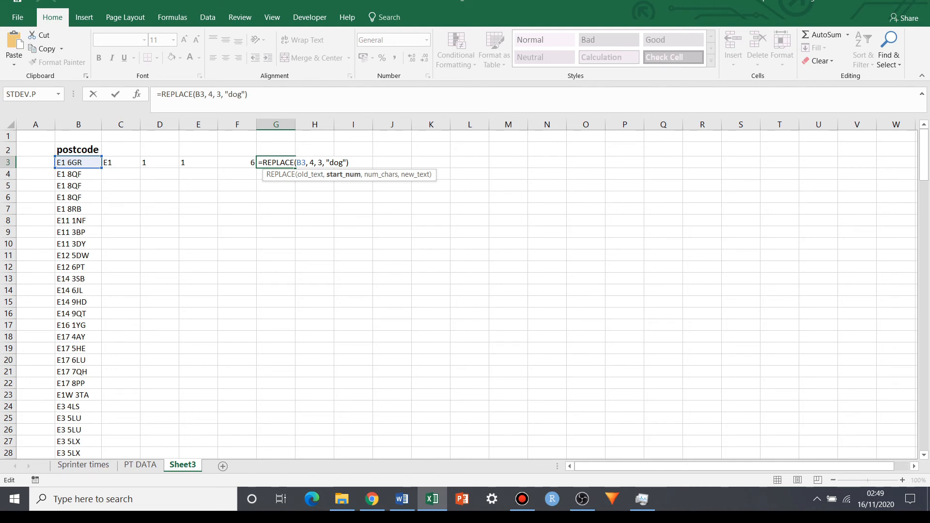
key("BackSpace")
type("3")
left_click(322, 163)
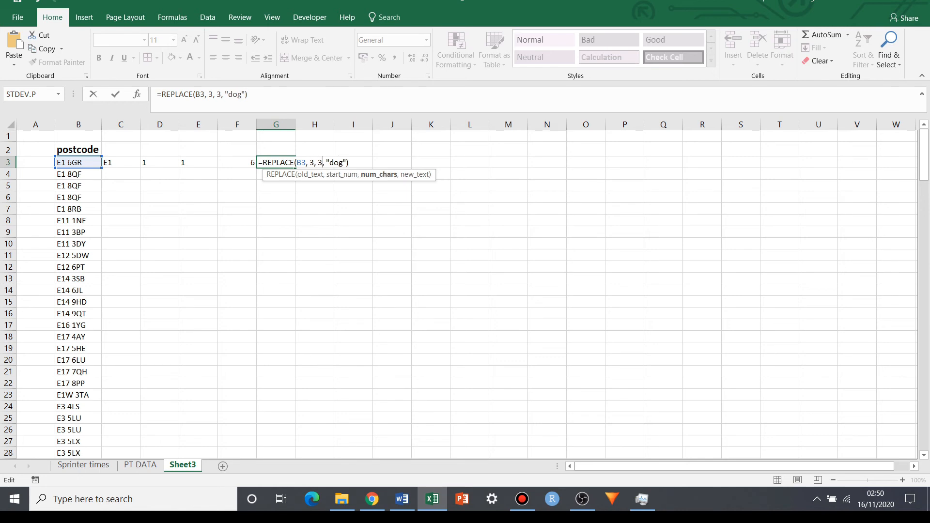
key("BackSpace")
type("4")
Step: Empty the replacement text in the G3 formula so that it reads =REPLACE(B3, 3, 4, "")
left_click(343, 162)
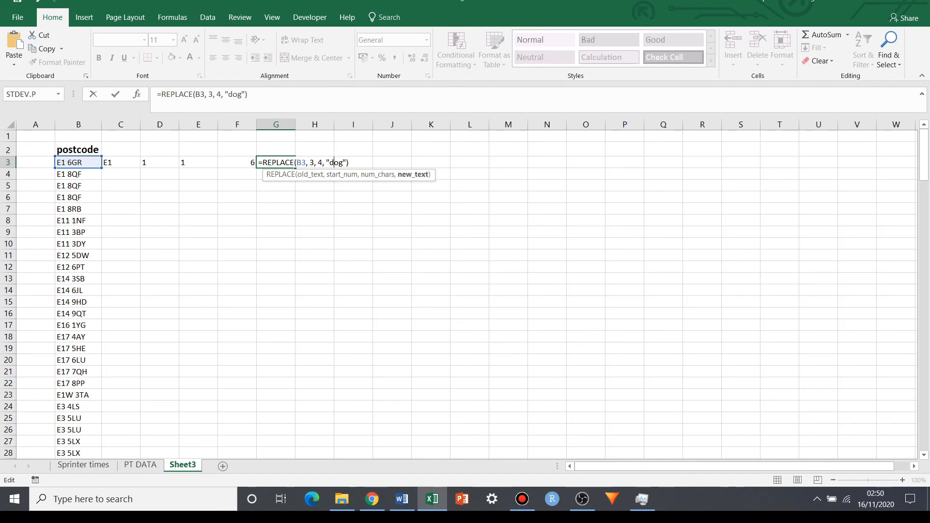
key("BackSpace")
key("BackSpace")
key("BackSpace")
key("ctrl+Return")
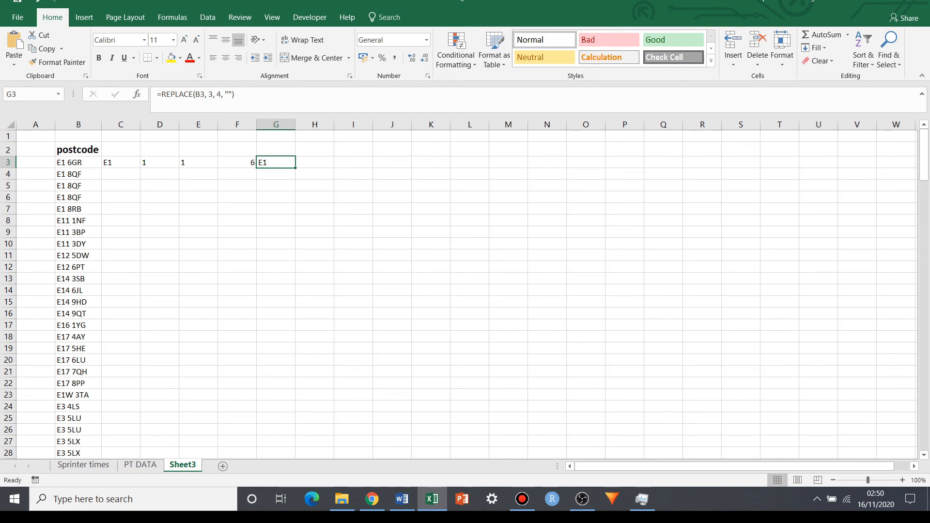
Step: Look down the postcode list in column B from the first entry, comparing the lengths and formats of the area parts
key("Left")
key("Left")
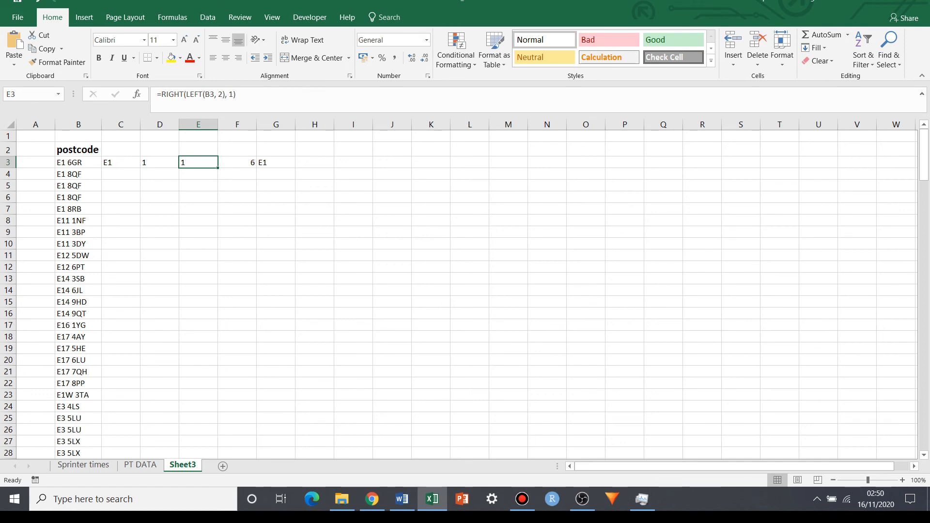
key("Left")
key("Left")
key("Left")
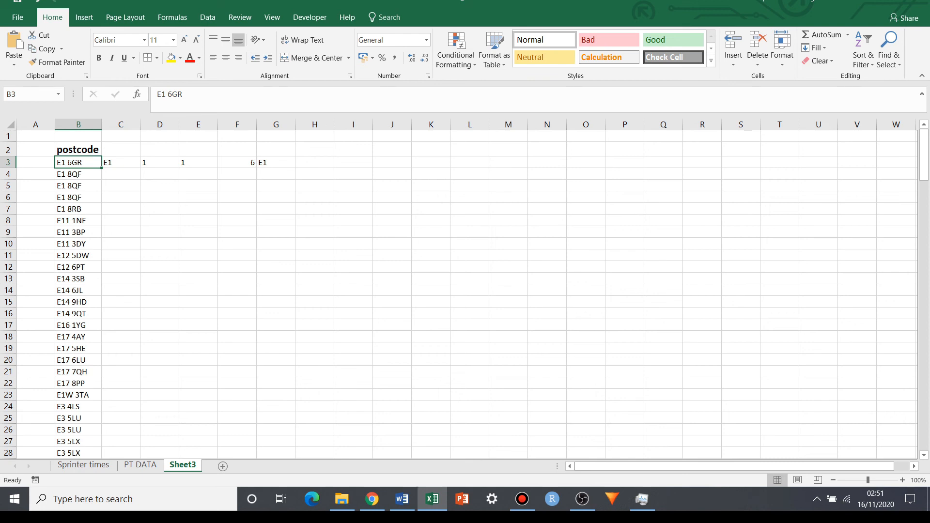
key("Down")
key("Down")
key("Down")
key("Down")
key("Down")
key("Down")
key("Down")
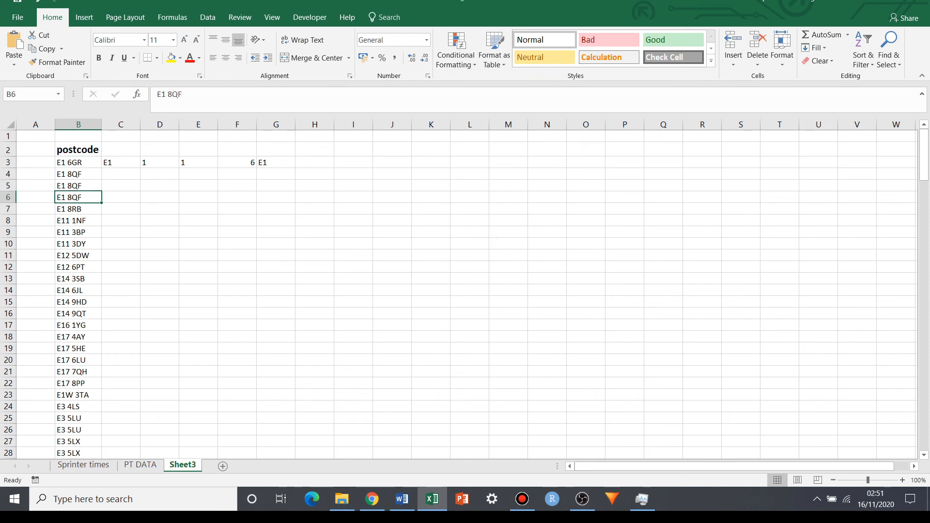
key("Down")
key("Down")
key("Down")
key("Down")
key("Down")
key("Down")
key("Down")
key("Down")
key("Down")
key("Down")
key("Down")
key("Down")
key("Down")
key("Down")
key("Down")
key("Down")
key("Down")
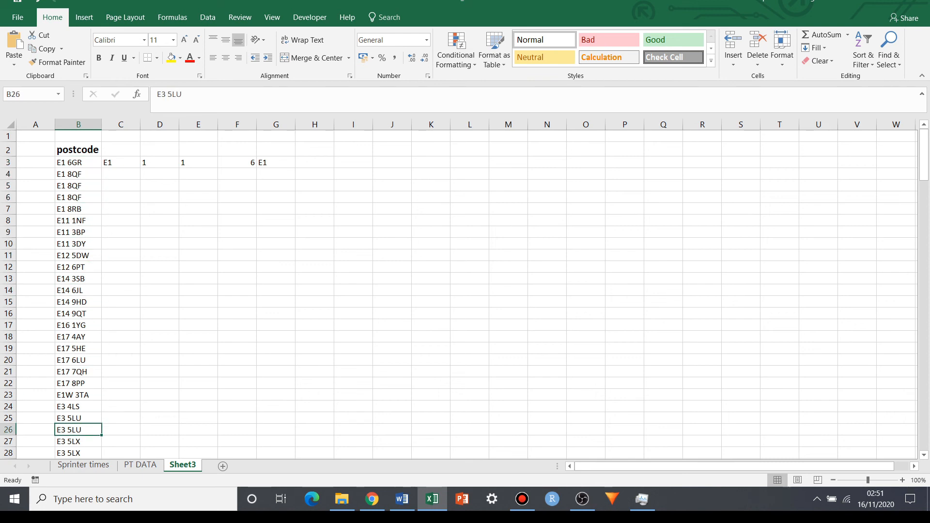
key("Down")
key("Down")
key("Down")
key("Down")
key("Down")
key("Down")
key("Down")
key("Down")
key("Down")
key("Down")
key("Down")
key("Down")
key("Down")
key("Down")
key("Down")
key("Down")
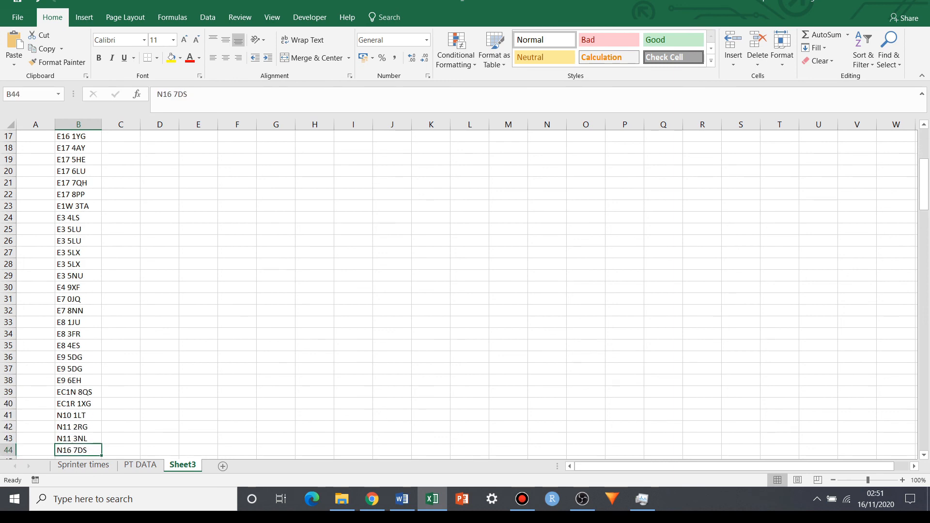
key("Up")
key("Up")
key("Up")
key("Up")
key("Up")
key("Down")
key("Down")
key("Down")
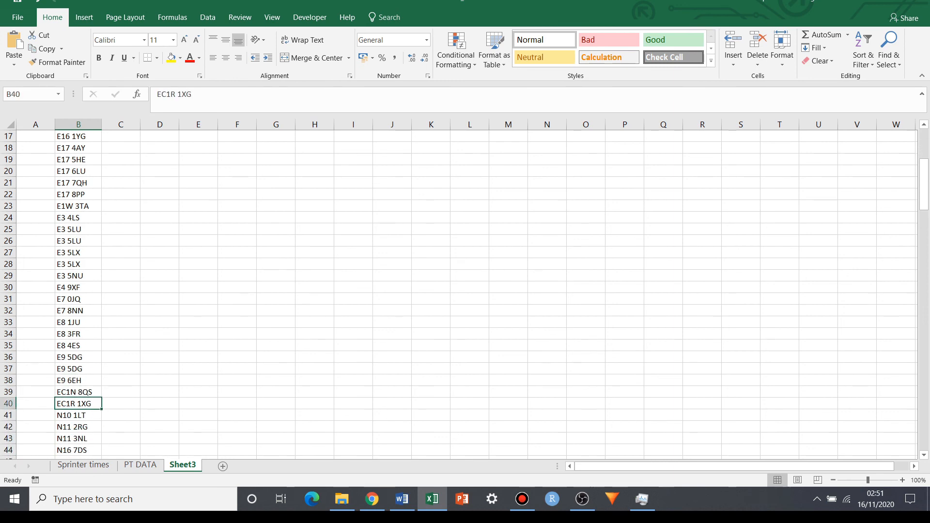
key("Down")
key("Down")
key("Down")
key("Down")
key("Down")
key("Down")
key("Down")
key("Down")
key("Down")
key("Down")
key("Down")
key("Down")
key("Down")
key("Down")
key("Down")
key("Down")
key("Down")
key("Down")
key("Down")
key("Down")
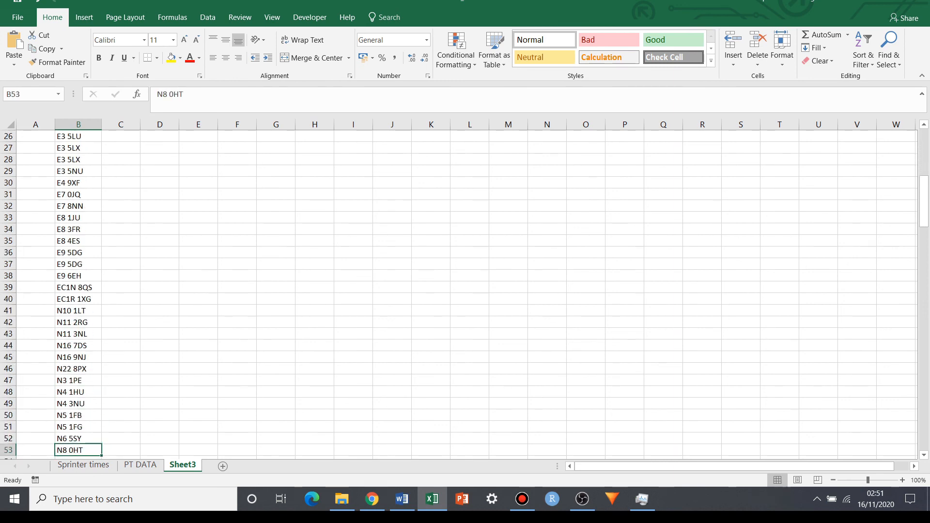
key("Down")
key("Down")
key("Down")
key("Down")
key("Down")
key("Down")
key("Down")
key("Down")
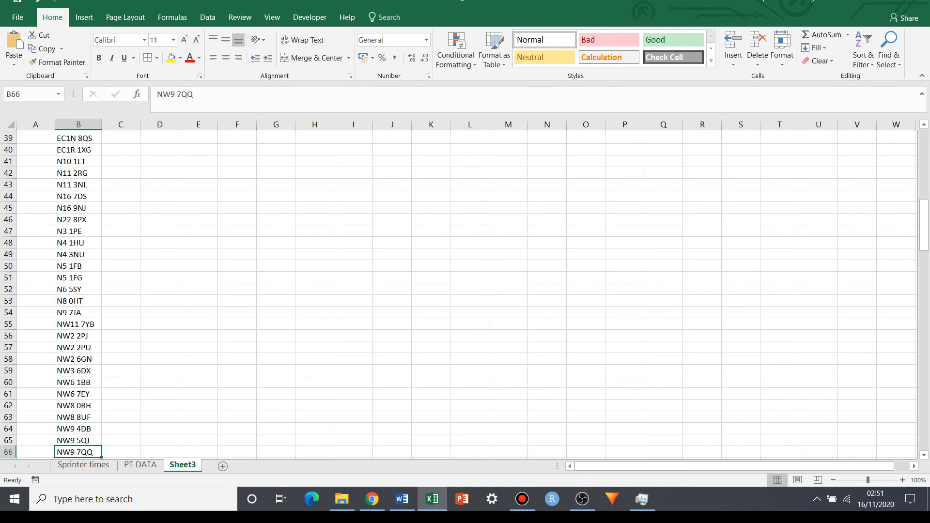
key("Down")
key("Down")
key("Down")
key("Down")
key("Down")
key("Down")
key("Down")
key("Down")
key("Down")
key("Down")
key("Down")
key("Down")
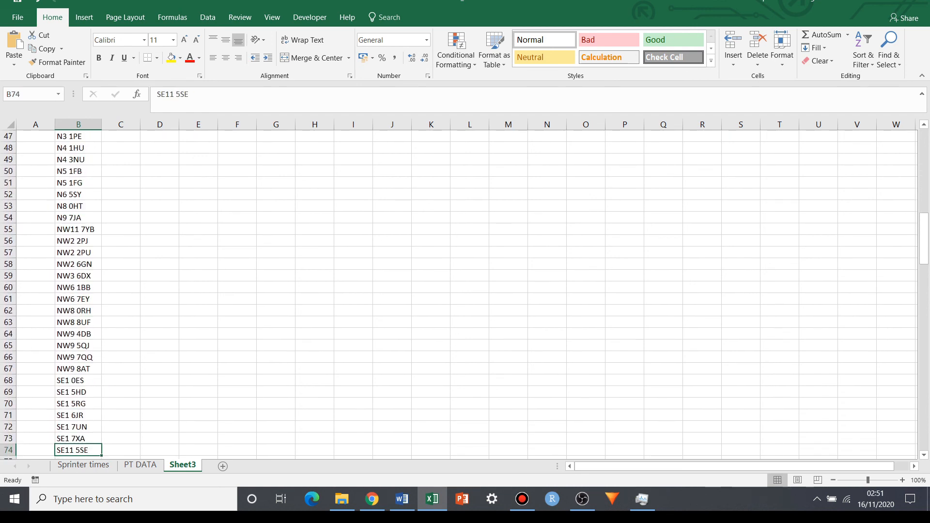
key("Down")
key("Down")
key("Down")
key("Down")
key("Down")
key("Down")
key("Down")
key("Down")
key("Down")
key("Down")
key("Down")
key("Down")
key("Down")
key("Down")
key("Down")
key("Down")
key("Down")
key("Down")
key("Down")
key("Down")
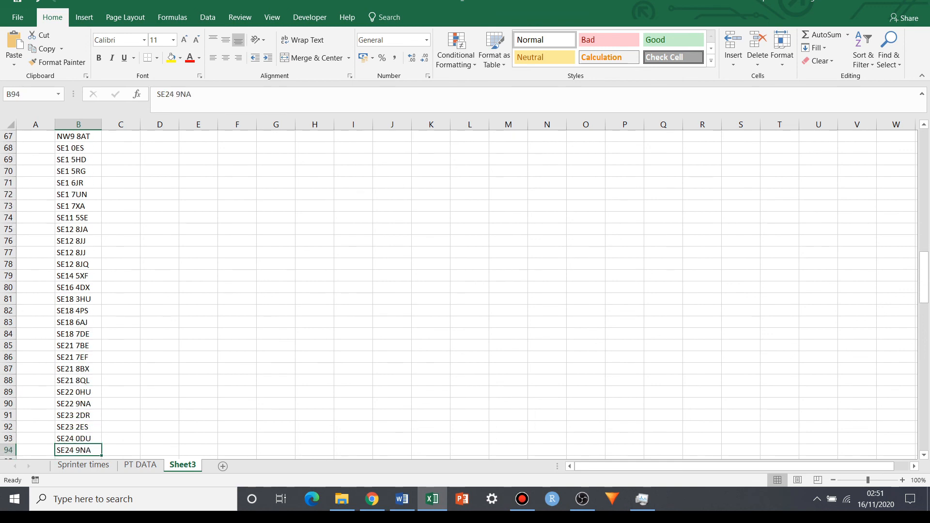
key("Down")
key("Down")
key("Down")
key("Down")
key("Down")
key("Down")
key("Down")
key("Down")
key("Down")
key("Down")
key("Down")
key("Down")
key("Down")
key("Down")
key("Down")
key("Down")
key("Down")
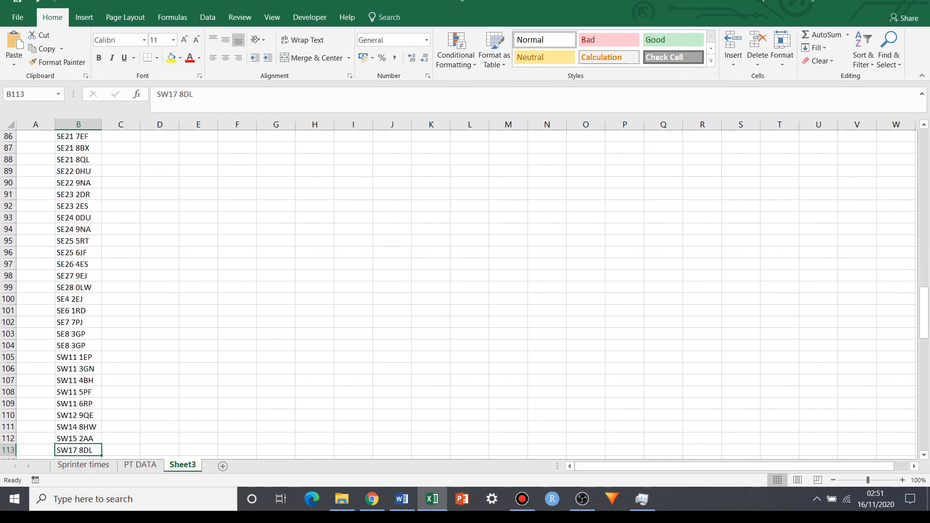
key("Down")
key("Down")
key("Down")
key("Down")
key("Down")
key("Down")
key("Down")
key("Down")
key("Down")
key("Down")
key("Down")
key("Down")
key("Down")
key("Down")
key("Down")
key("Down")
key("Down")
key("Down")
key("Down")
key("Down")
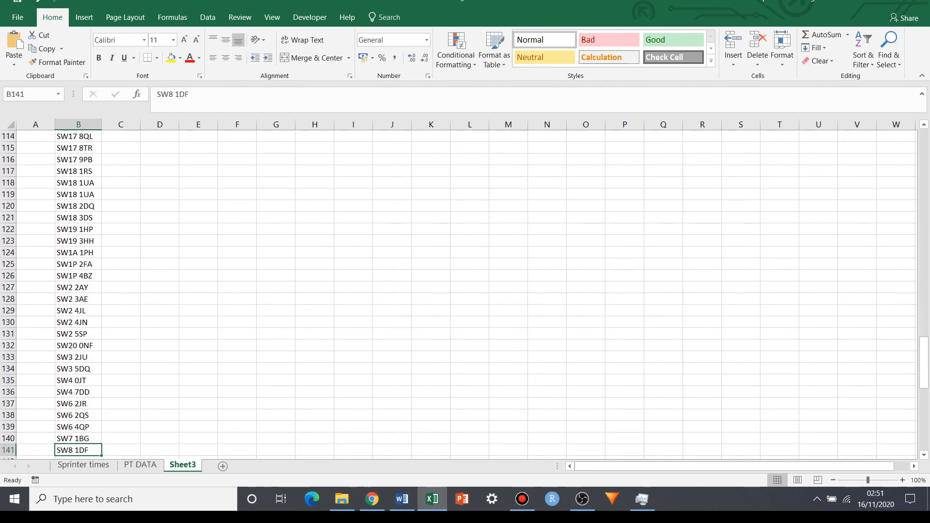
Step: Examine the remaining postcodes in column B from row 141 to the end of the list, comparing their area parts
key("Down")
key("Down")
key("Down")
key("Down")
key("Down")
key("Down")
key("Down")
key("Down")
key("Down")
key("Down")
key("Down")
key("Down")
key("Down")
key("Down")
key("Down")
key("Down")
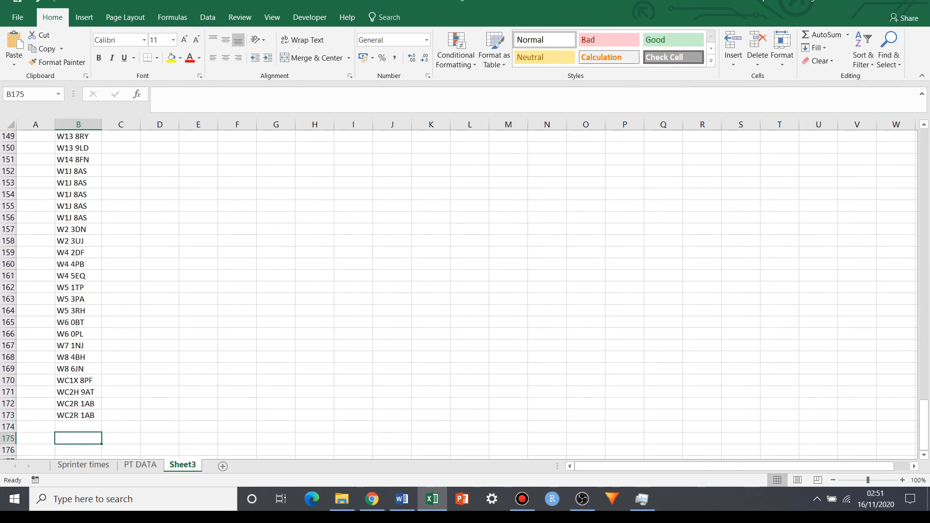
Step: Review the postcode list in column B from the last entry back up to the first postcode in B3
key("Up")
key("Up")
key("Up")
key("Up")
key("Up")
key("Up")
key("Up")
key("Up")
key("Up")
key("Up")
key("Up")
key("Up")
key("Up")
key("Up")
key("Up")
key("Up")
key("Up")
key("Up")
key("Up")
key("Up")
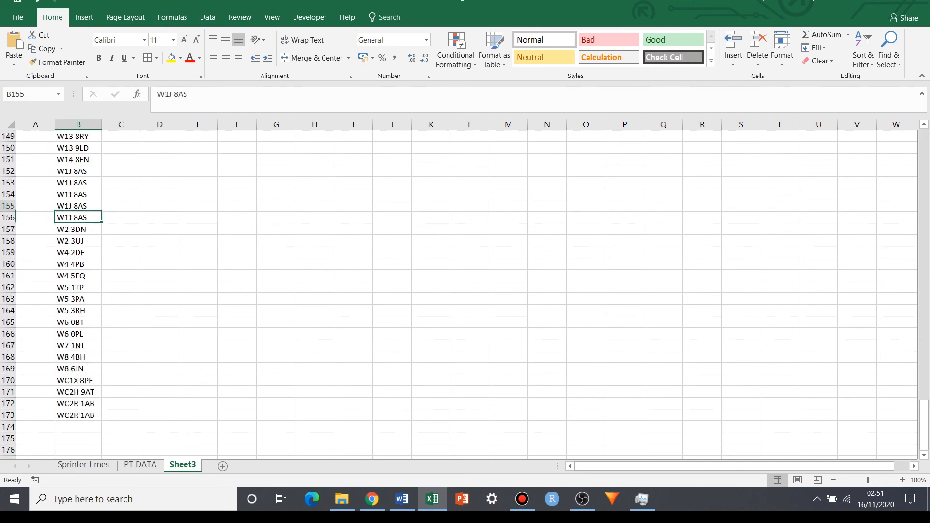
key("Up")
key("Up")
key("Up")
key("Up")
key("Up")
key("Up")
key("Up")
key("Up")
key("Up")
key("Up")
key("Up")
key("Up")
key("Up")
key("Up")
key("Up")
key("Up")
key("Up")
key("Up")
key("Up")
key("Up")
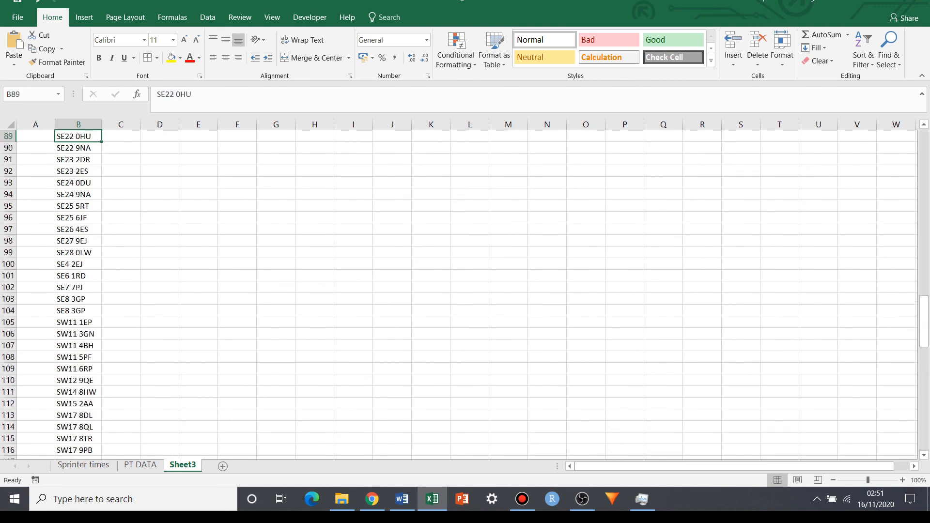
key("Up")
key("Up")
key("Up")
key("Up")
key("Up")
key("Up")
key("Up")
key("Up")
key("Up")
key("Up")
key("Up")
key("Up")
key("Up")
key("Up")
key("Up")
key("Up")
key("Up")
key("Up")
key("Up")
key("Up")
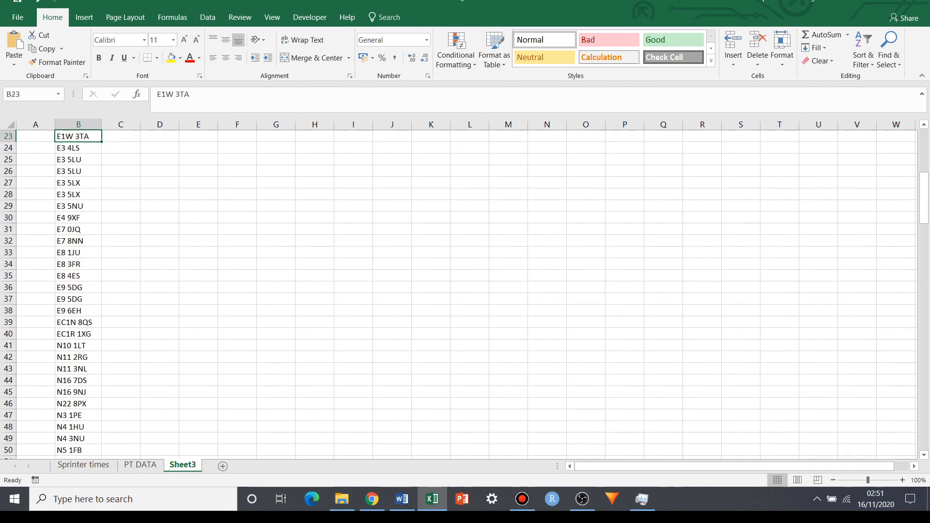
key("Up")
key("Up")
key("Up")
key("Up")
key("Up")
key("Up")
key("Up")
key("Up")
key("Up")
key("Up")
key("Up")
key("Up")
key("Up")
key("Up")
key("Up")
key("Up")
key("Up")
key("Up")
key("Up")
key("Up")
key("Down")
key("Down")
key("Down")
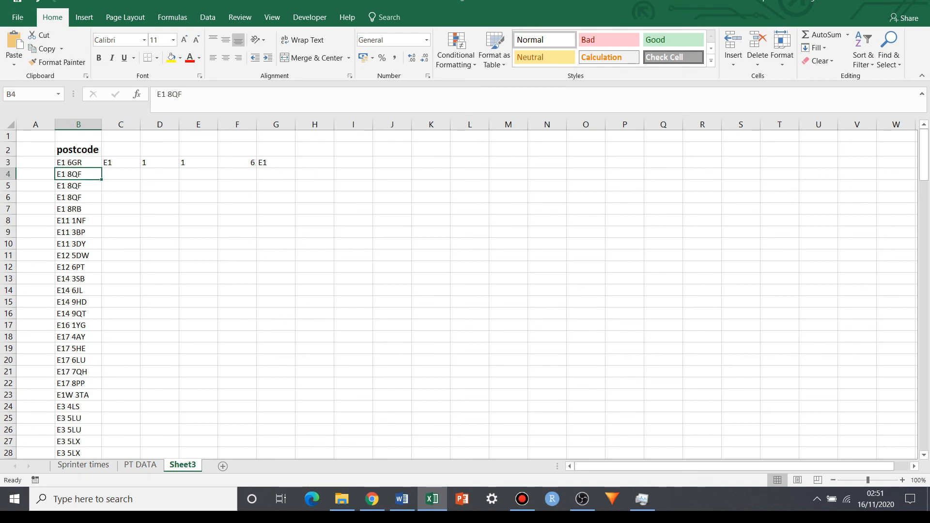
key("Up")
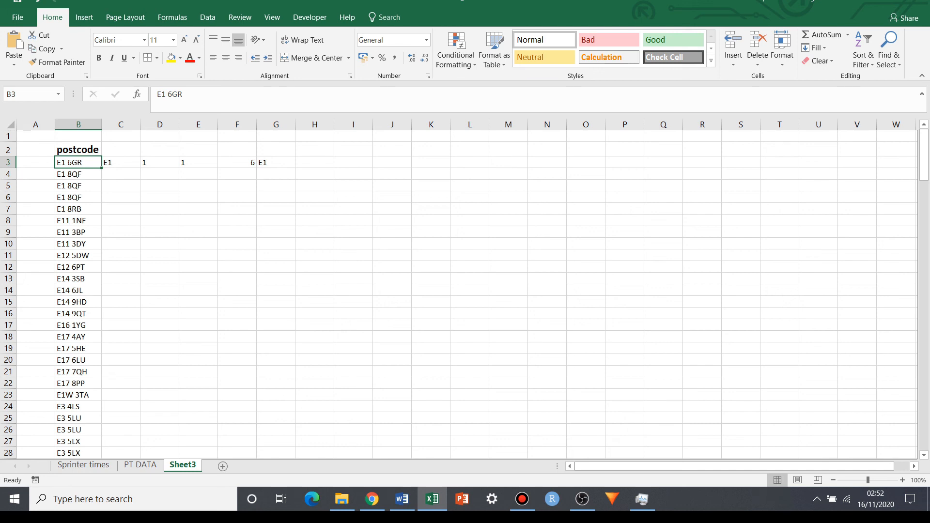
key("Down")
key("Up")
Step: Select cell G3 to inspect the REPLACE formula for the first postcode
key("Right")
key("Right")
key("Right")
key("Right")
key("Right")
key("Right")
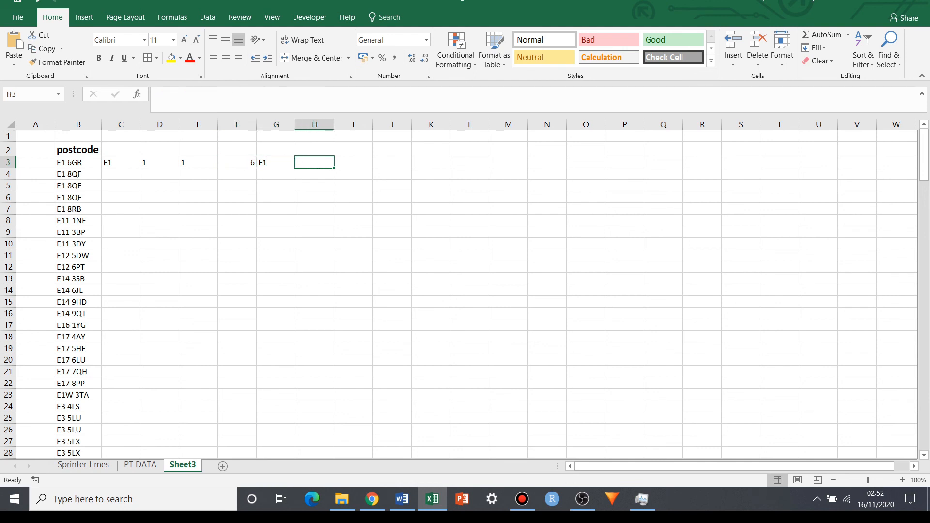
key("Left")
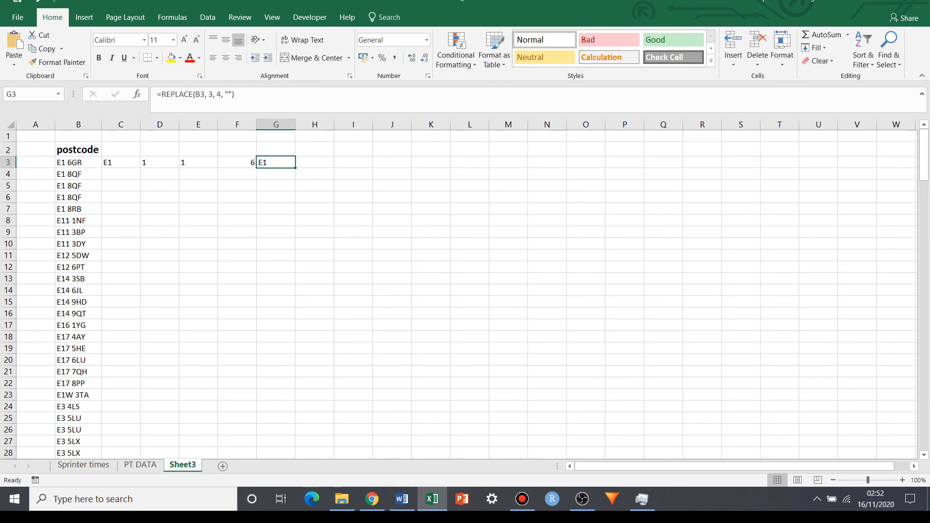